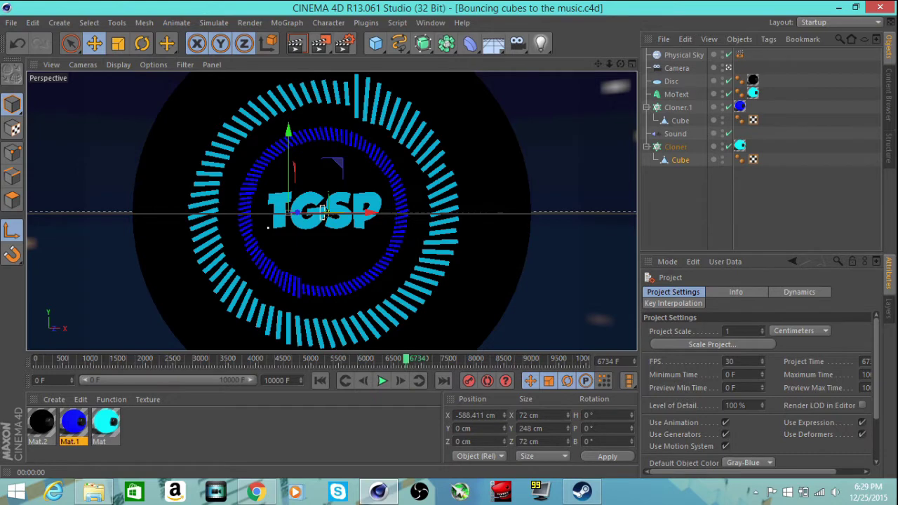
Start a new project and add a cube primitive
left_click(11, 23)
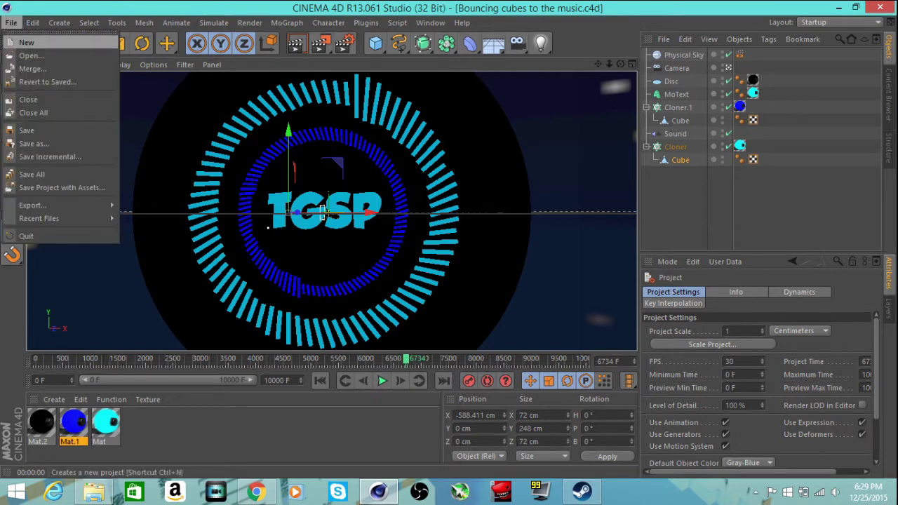
left_click(27, 42)
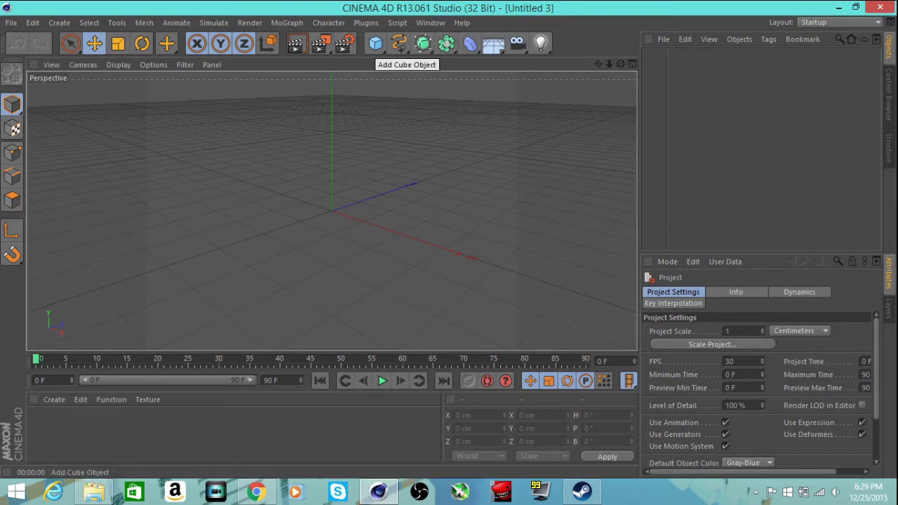
left_click(375, 43)
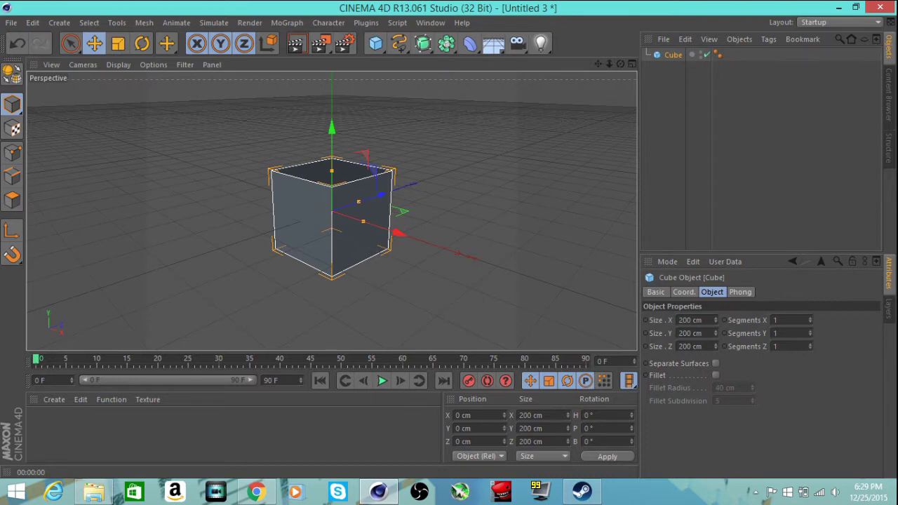
left_click(685, 320)
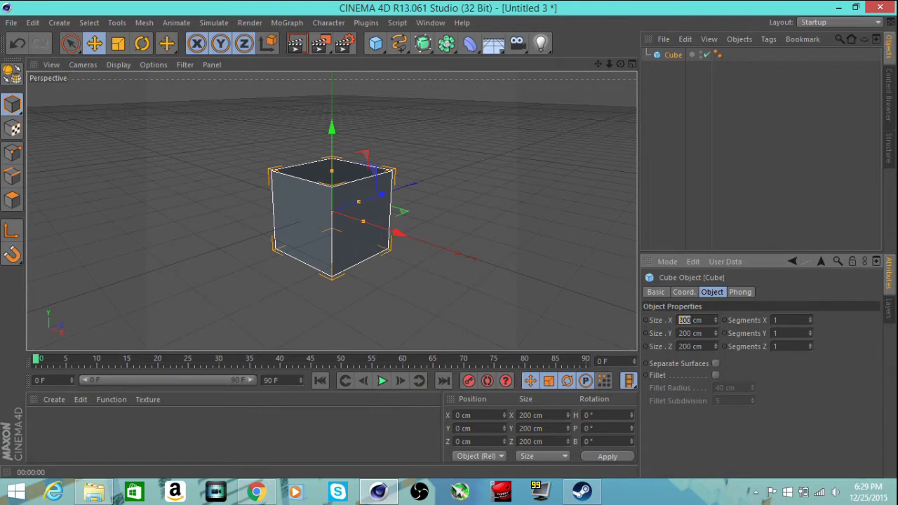
key("Return")
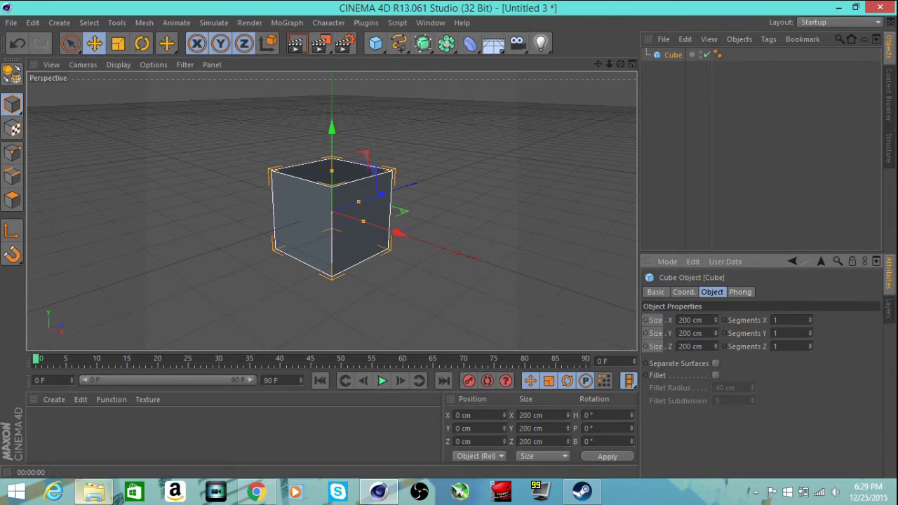
left_click(94, 491)
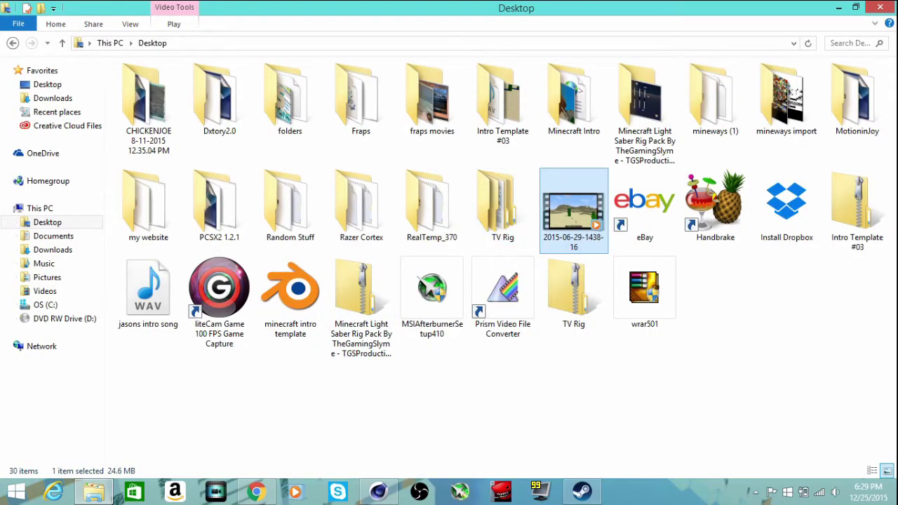
right_click(566, 174)
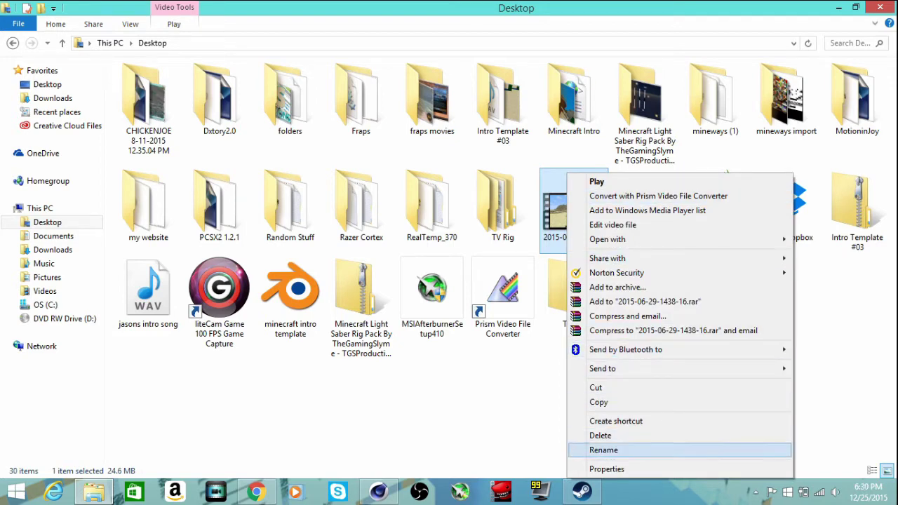
left_click(606, 468)
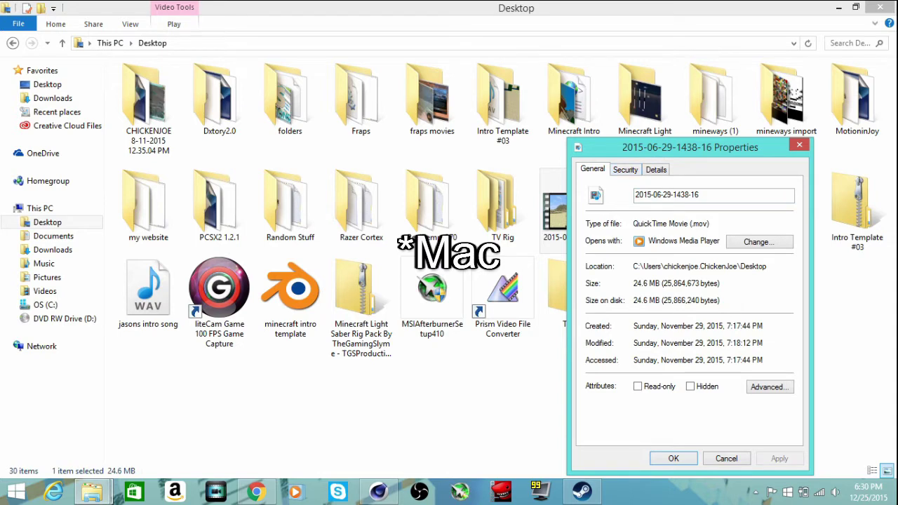
left_click(656, 169)
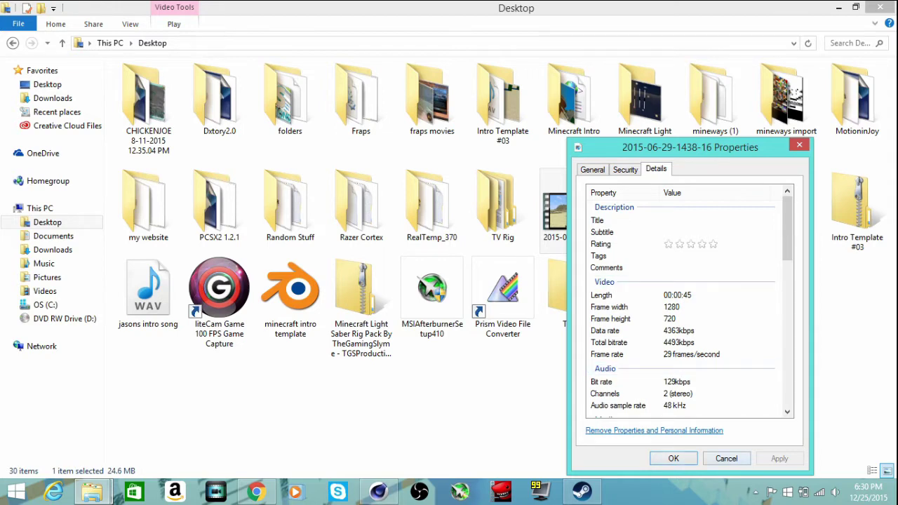
key("Escape")
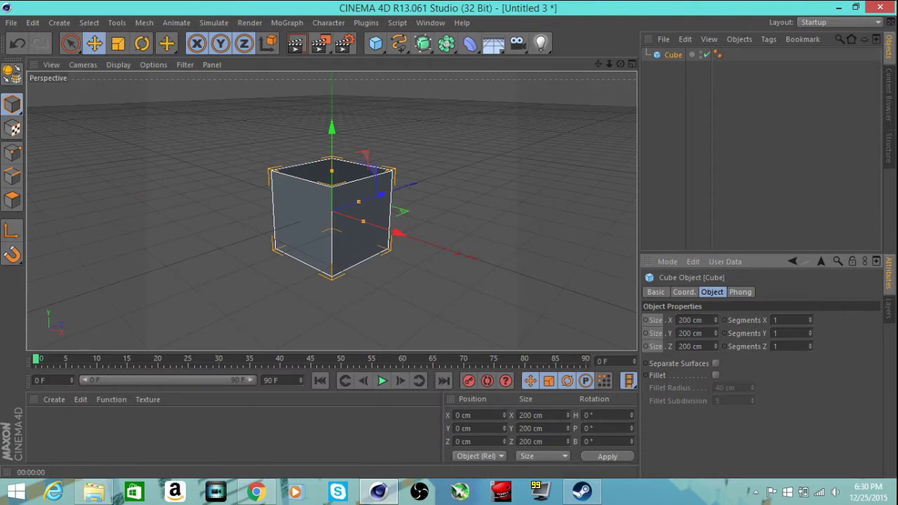
Switch back to Cinema 4D and set the cube's X size to 1280 cm and Y size to 720 cm
left_click(690, 320)
type("1280")
key("Tab")
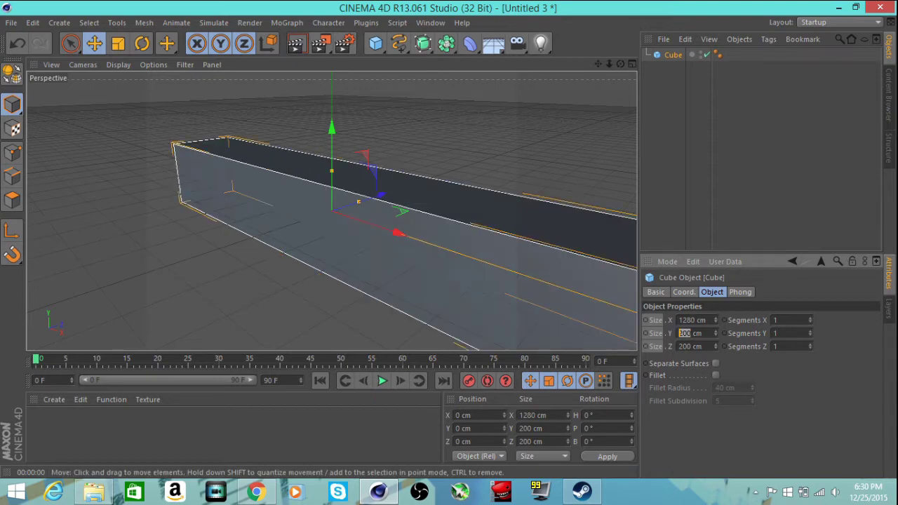
type("720")
key("Return")
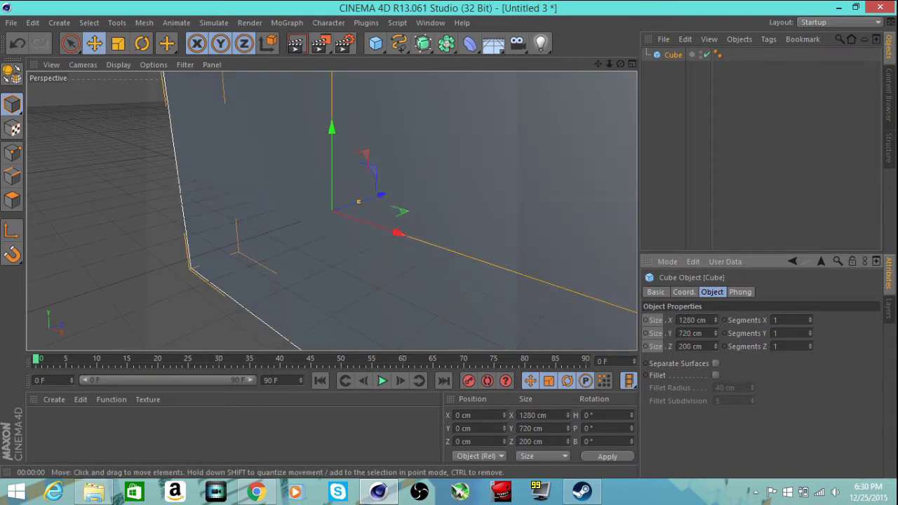
Move the cube up to about X -17 cm, Y 242 cm, Z -72 cm
scroll(331, 211, "down", 5)
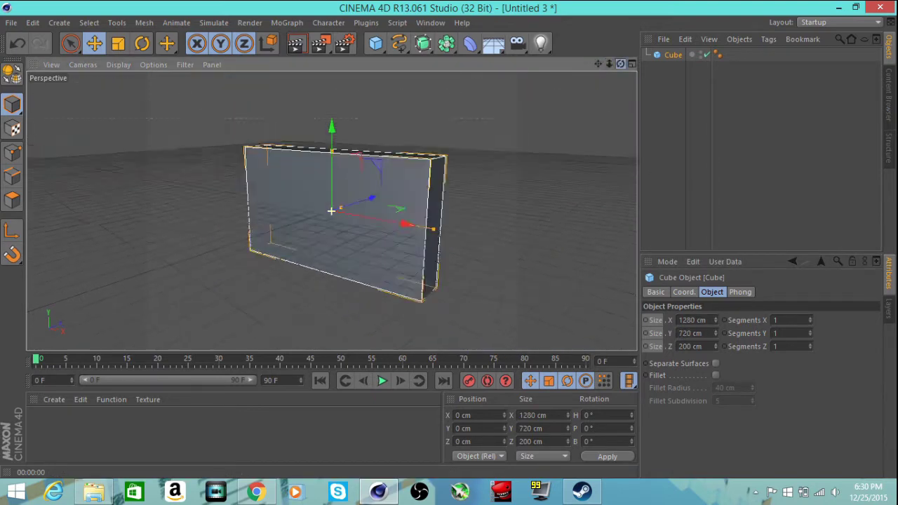
mouse_move(331, 211)
left_mouse_down("alt")
mouse_move(330, 201)
mouse_move(331, 211)
left_mouse_up("alt")
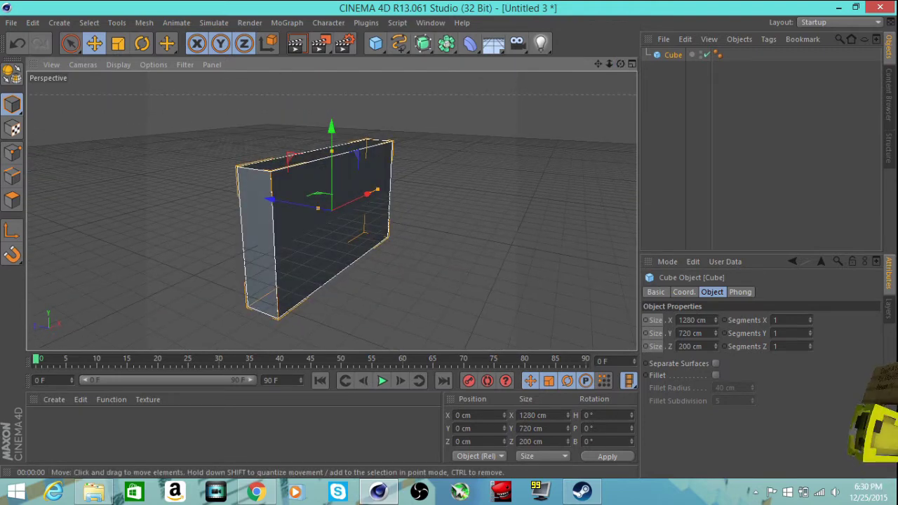
left_click_drag(331, 211, 340, 239)
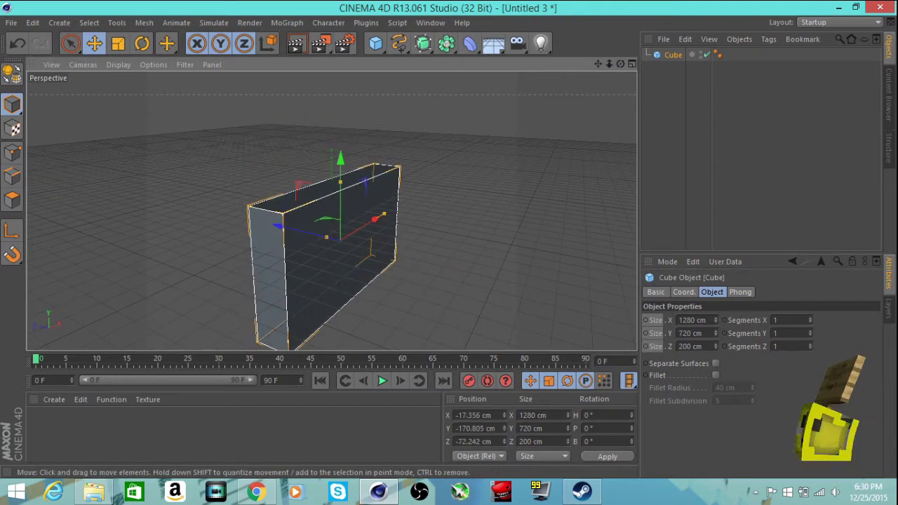
left_click_drag(339, 189, 339, 178)
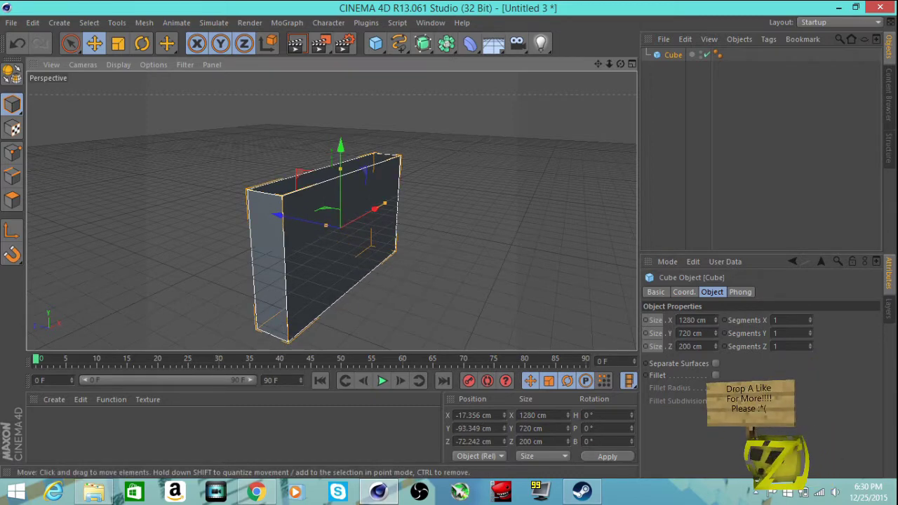
left_click_drag(330, 242, 363, 176)
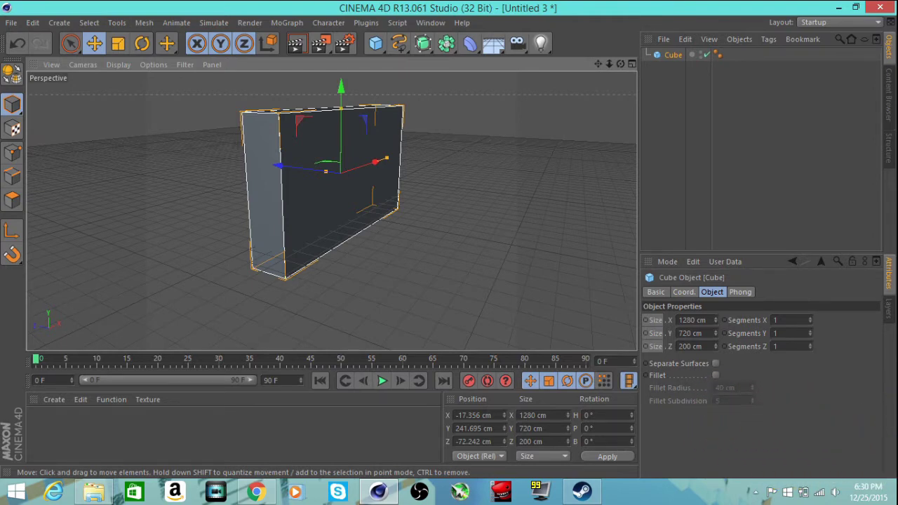
left_click_drag(331, 210, 331, 210, "alt")
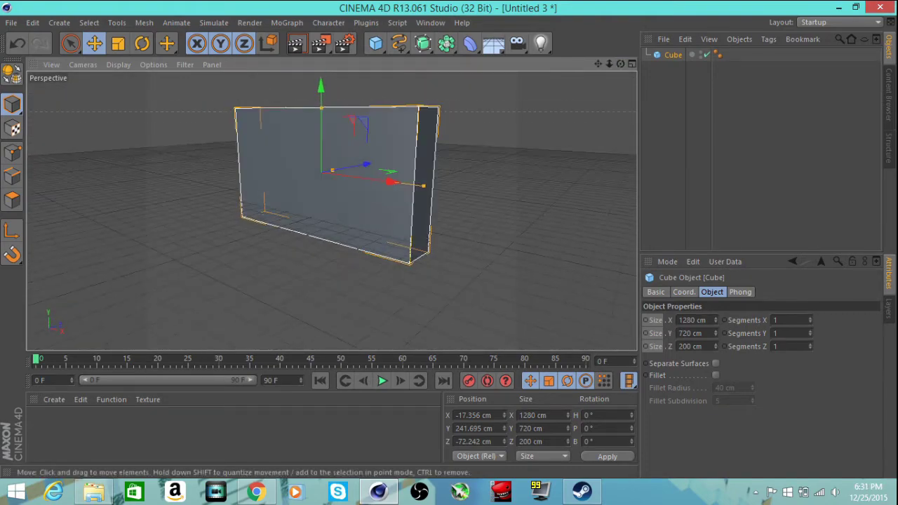
middle_click_drag(332, 210, 333, 211, "alt")
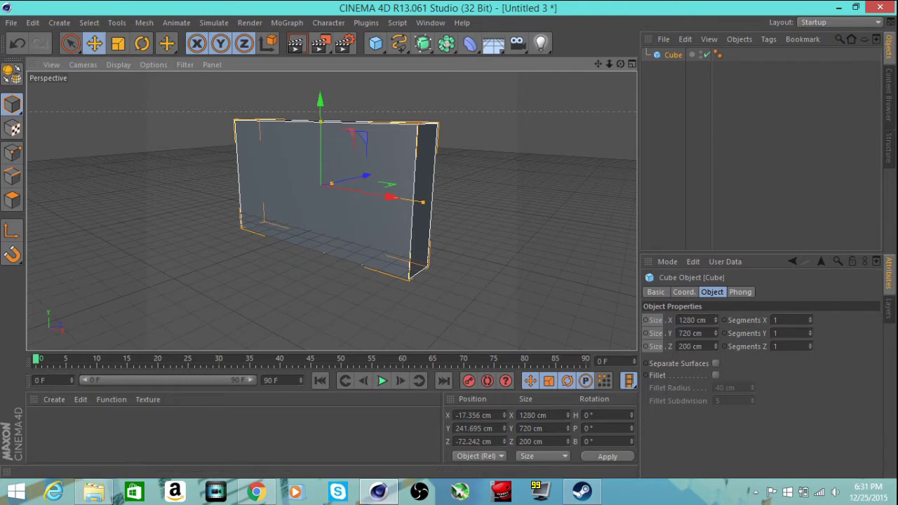
mouse_move(94, 491)
left_click(92, 421)
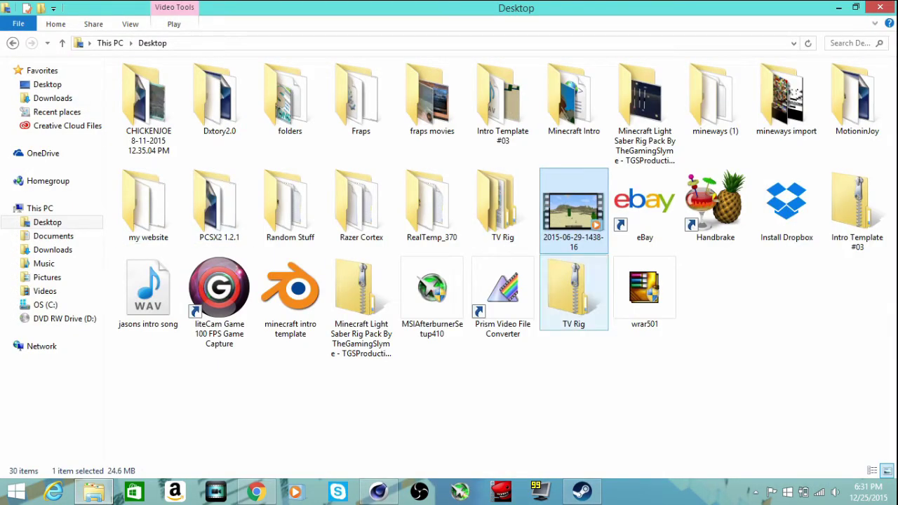
left_click_drag(574, 211, 379, 490)
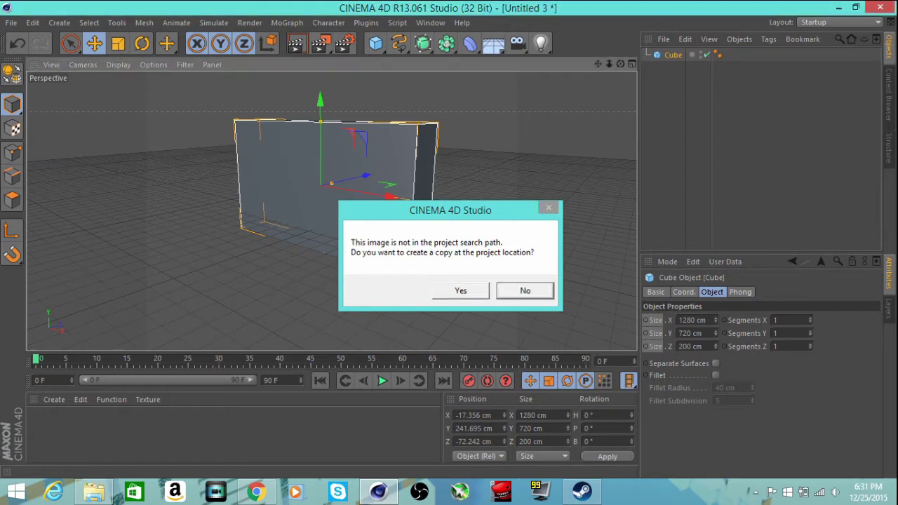
key("Return")
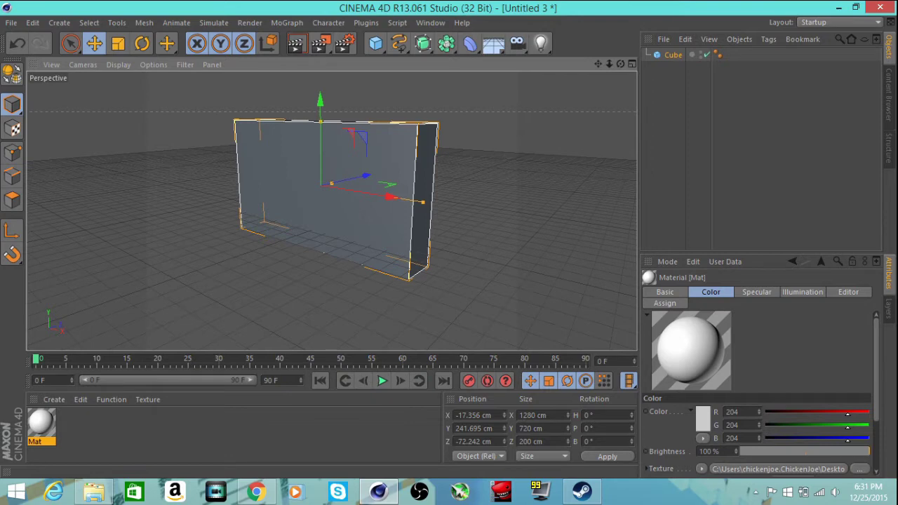
Turn off the video material's Specular channel and apply the material to the cube
double_click(40, 423)
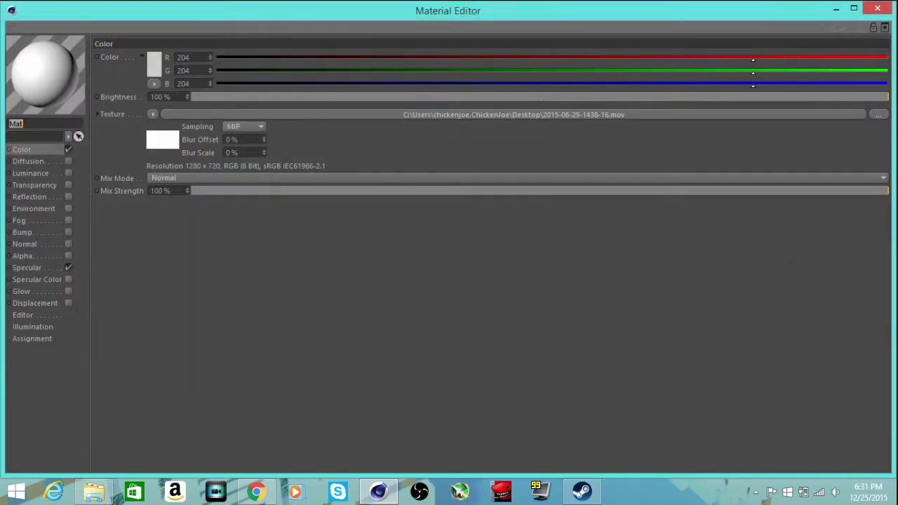
left_click(68, 267)
left_click(877, 8)
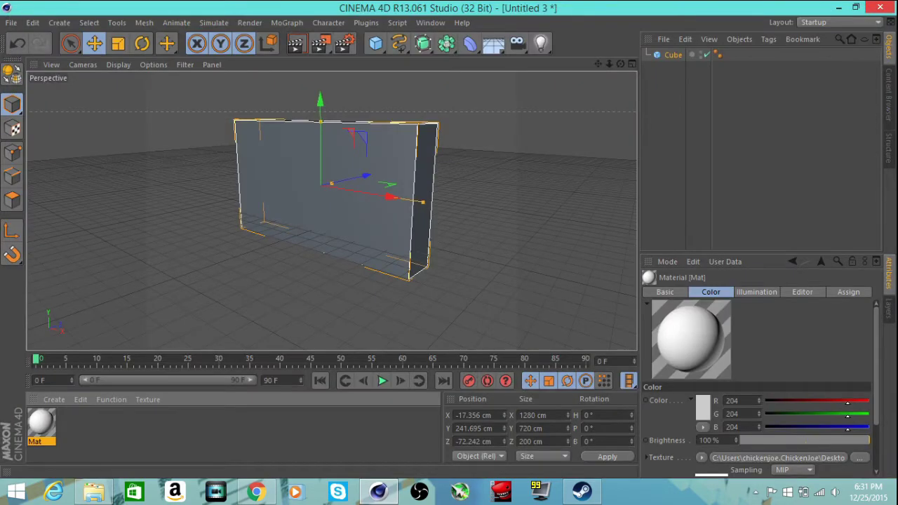
left_click_drag(41, 422, 329, 197)
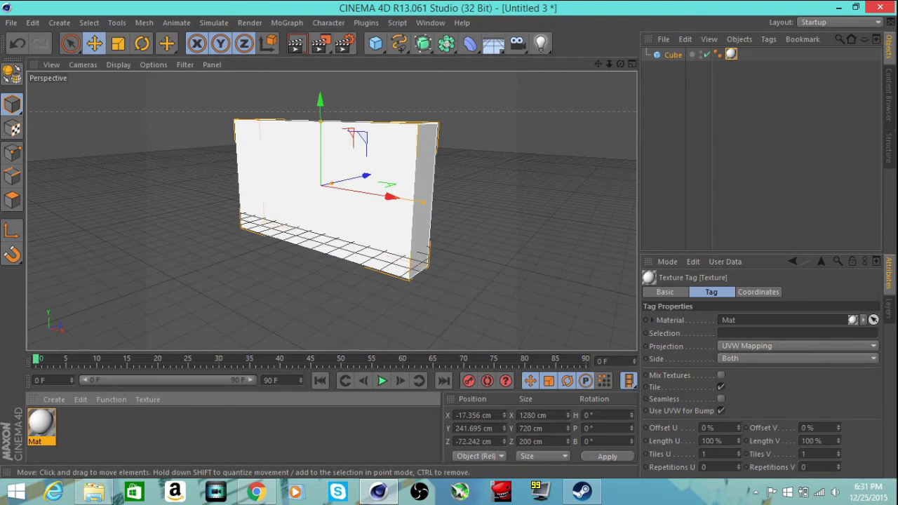
Face the front of the cube and render the active view at frames 0, 1 and 2 to check the video texture
left_click_drag(621, 64, 594, 64)
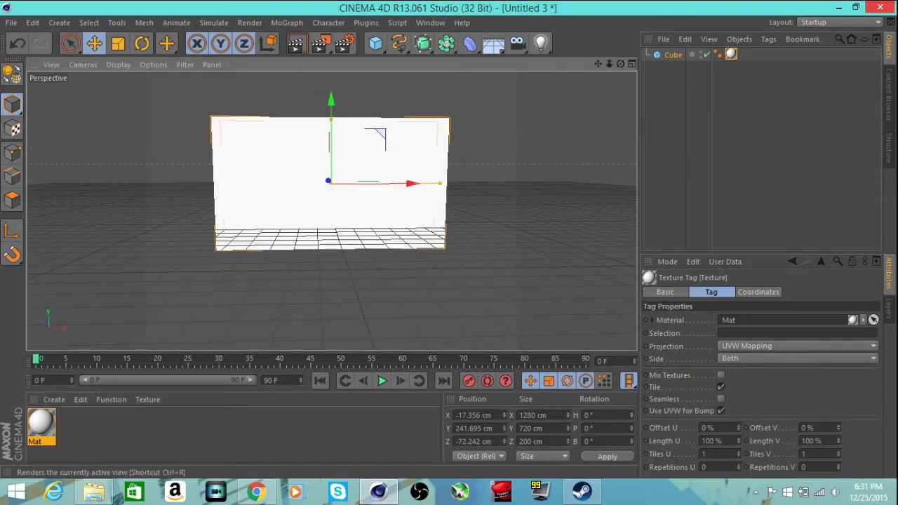
left_click(296, 44)
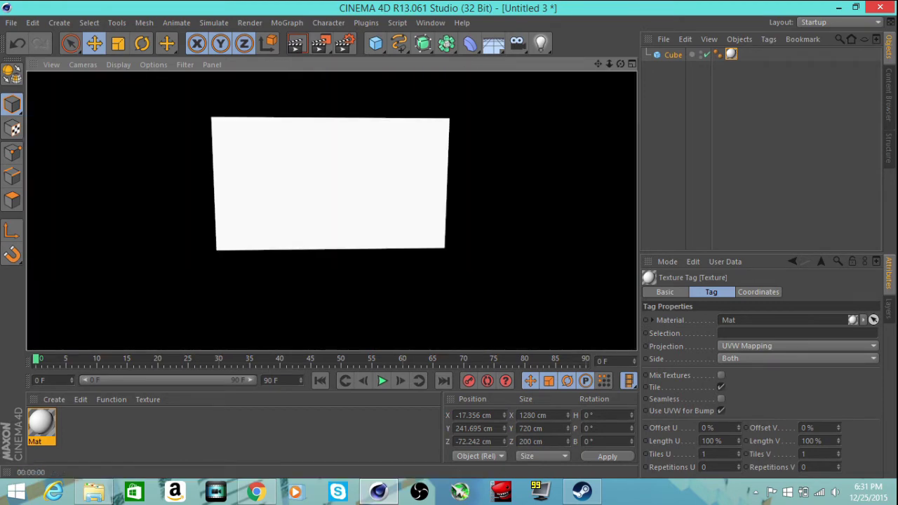
key("g")
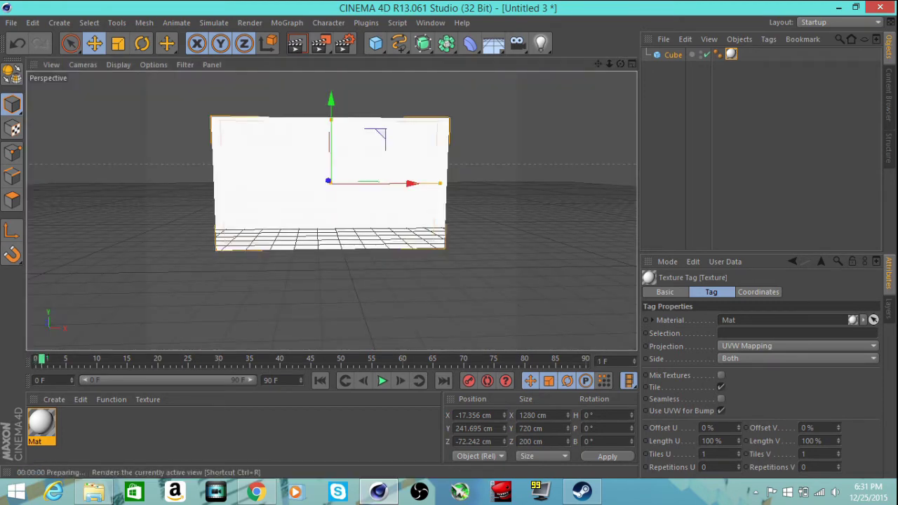
left_click(296, 44)
key("g")
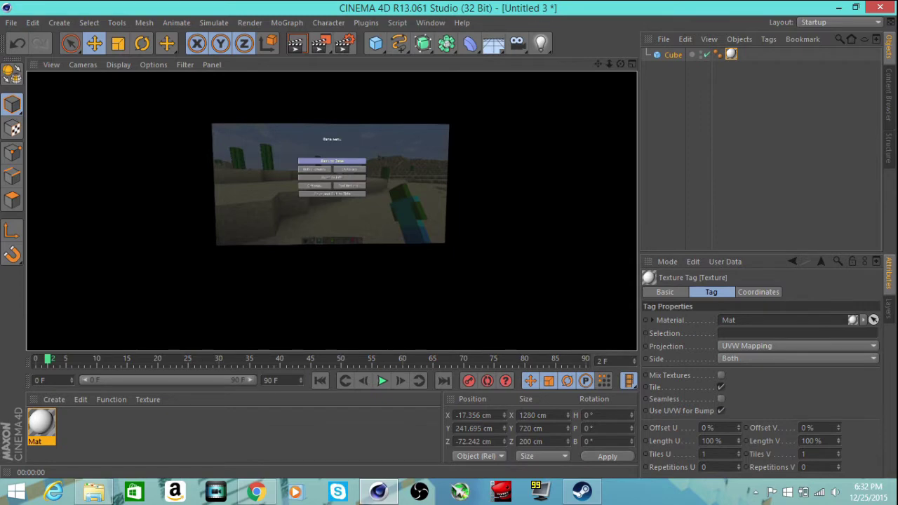
mouse_move(48, 359)
left_mouse_down()
mouse_move(79, 359)
mouse_move(48, 359)
left_mouse_up()
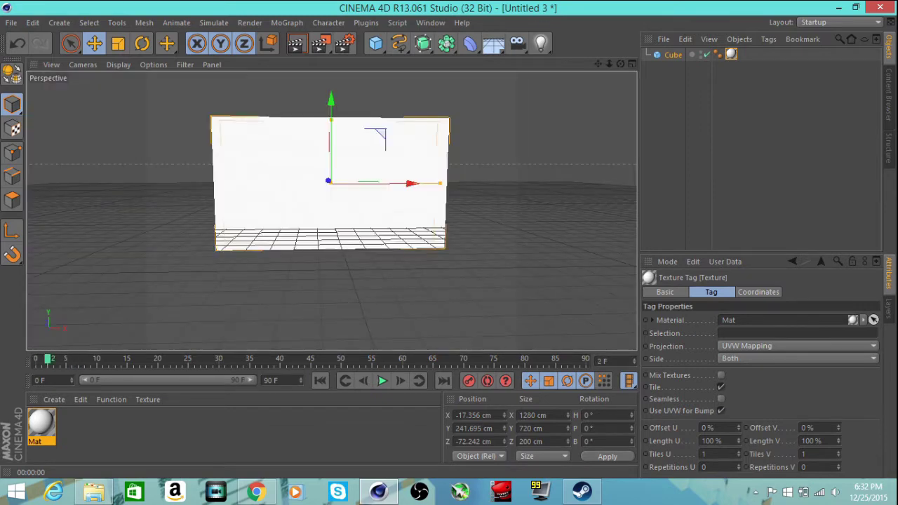
left_click(295, 44)
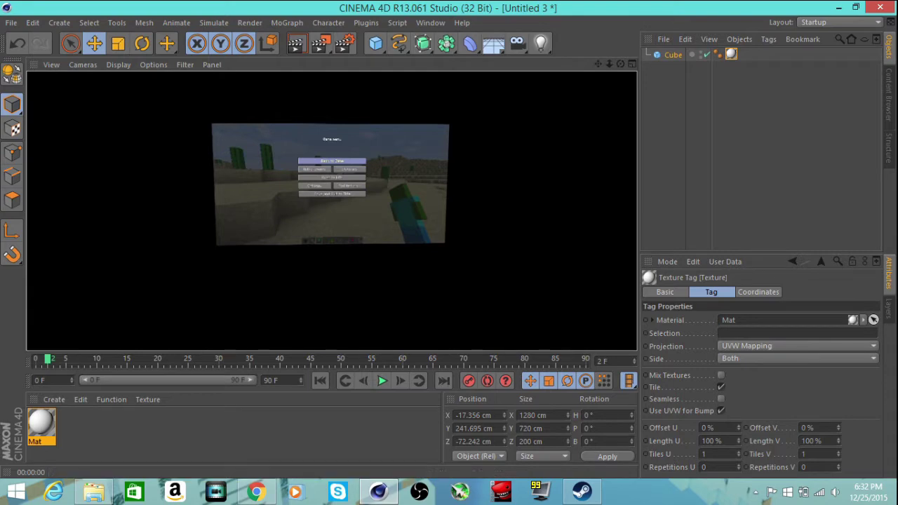
Render the active view at frames 73 and 49 to compare the video texture at different times
left_click_drag(49, 358, 483, 359)
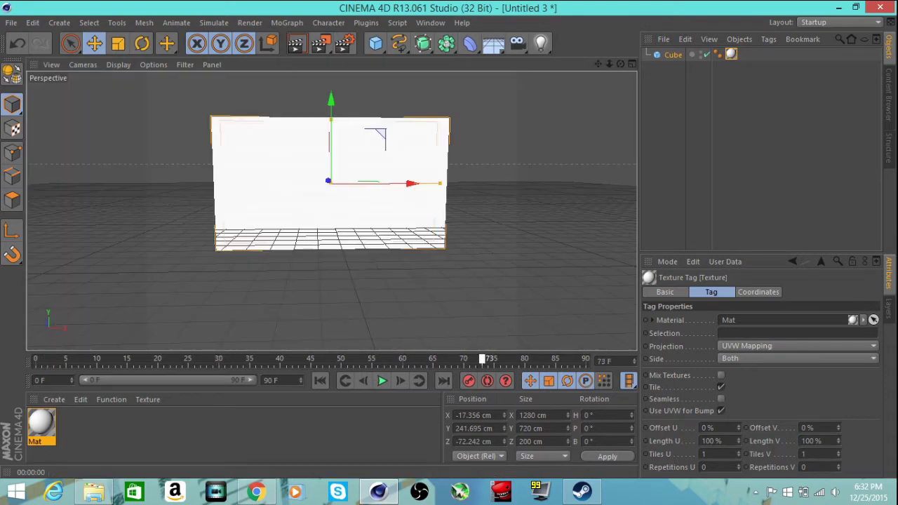
left_click(295, 43)
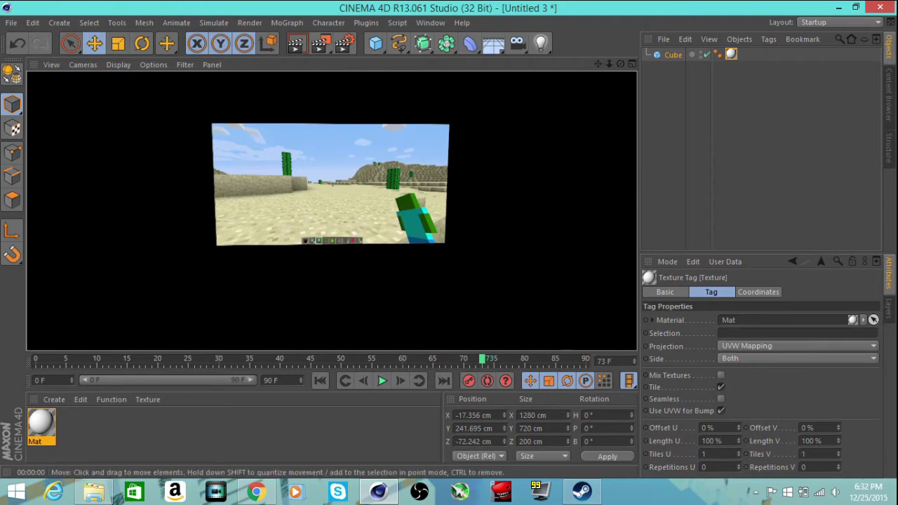
left_click_drag(483, 359, 336, 359)
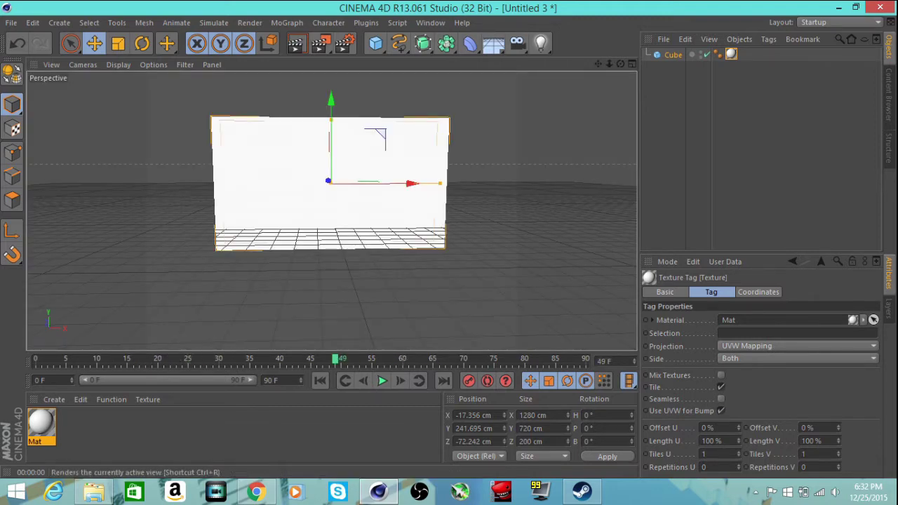
left_click(295, 44)
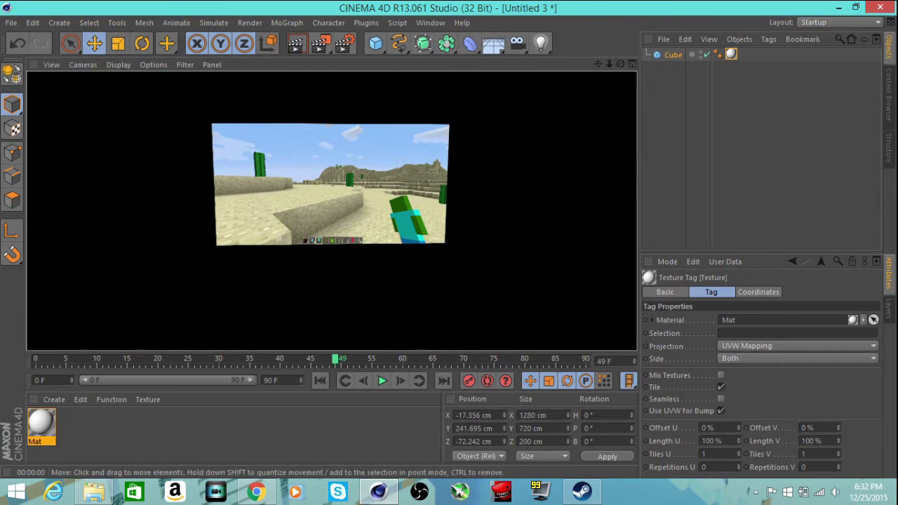
left_click_drag(407, 359, 463, 359)
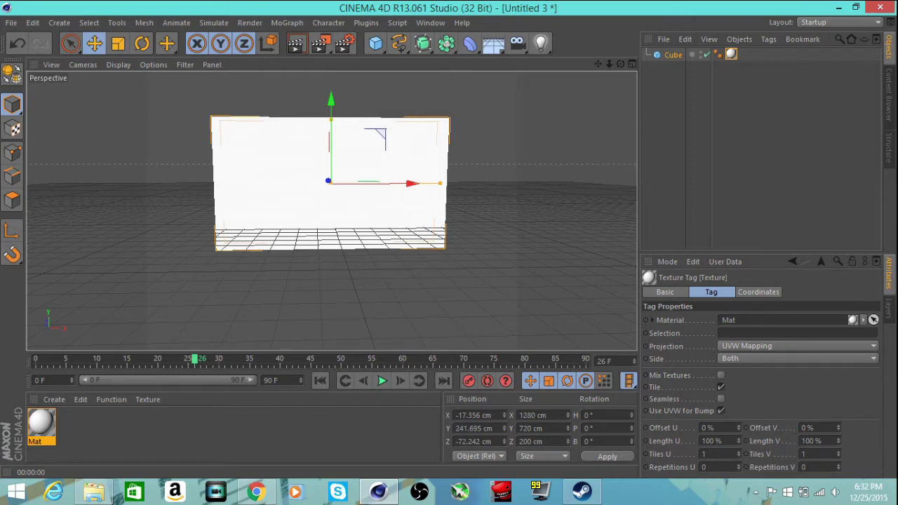
left_click(98, 421)
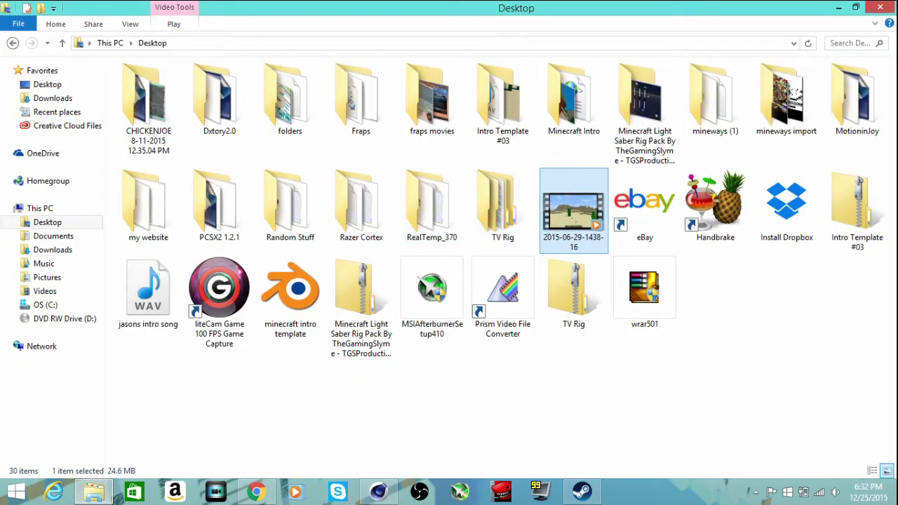
right_click(557, 172)
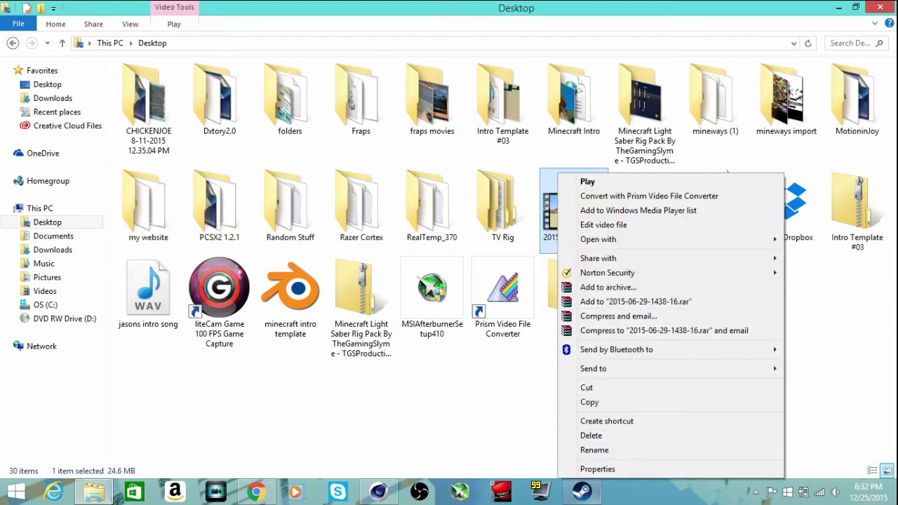
left_click(593, 470)
left_click(647, 169)
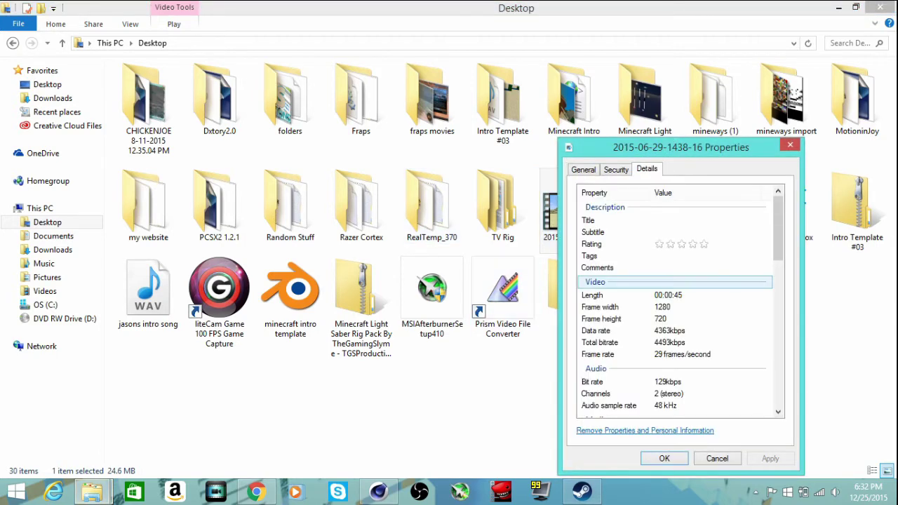
scroll(677, 309, "down", 15)
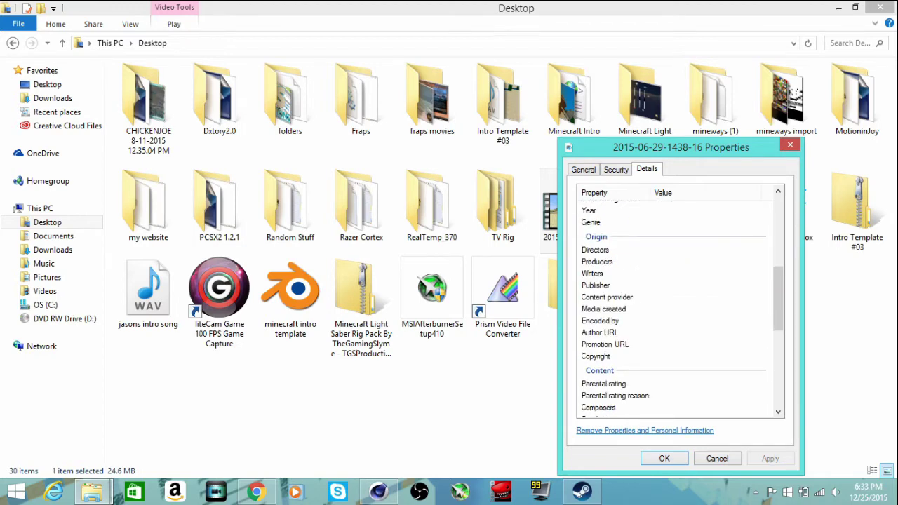
left_click(601, 355)
scroll(677, 308, "down", 1)
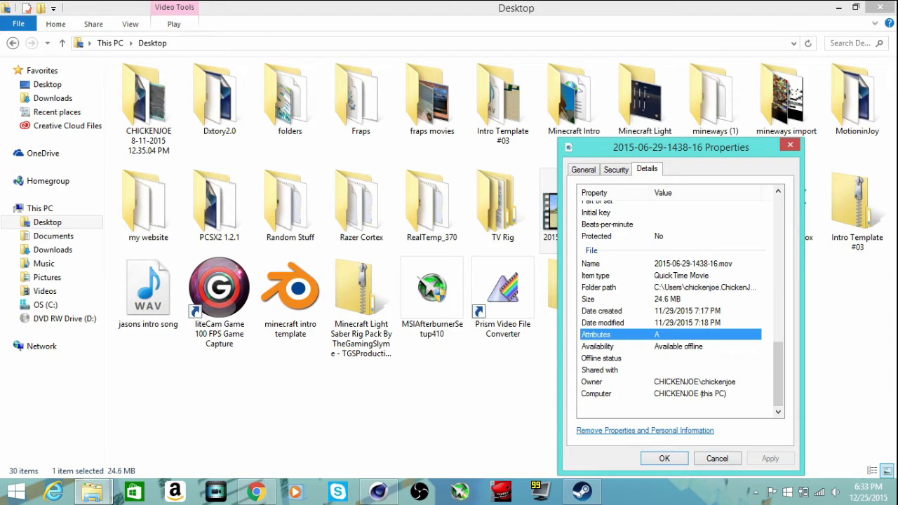
key("Escape")
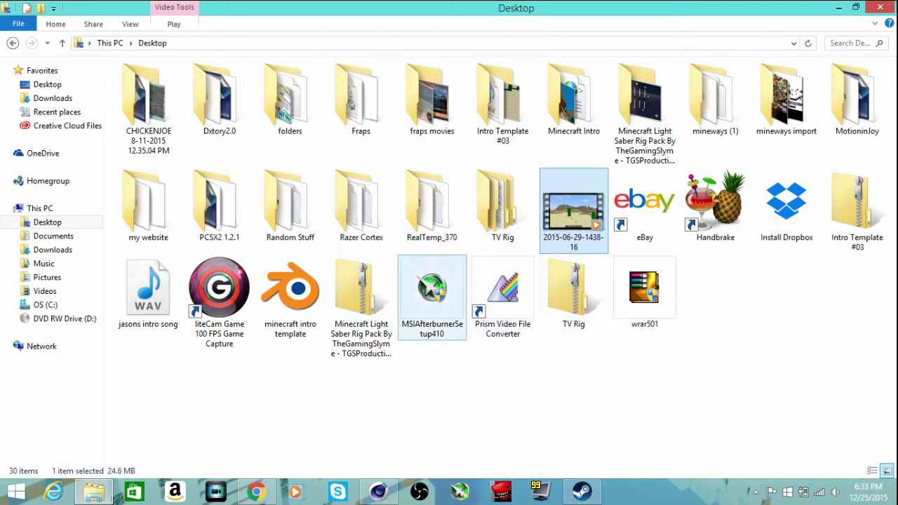
left_click(839, 7)
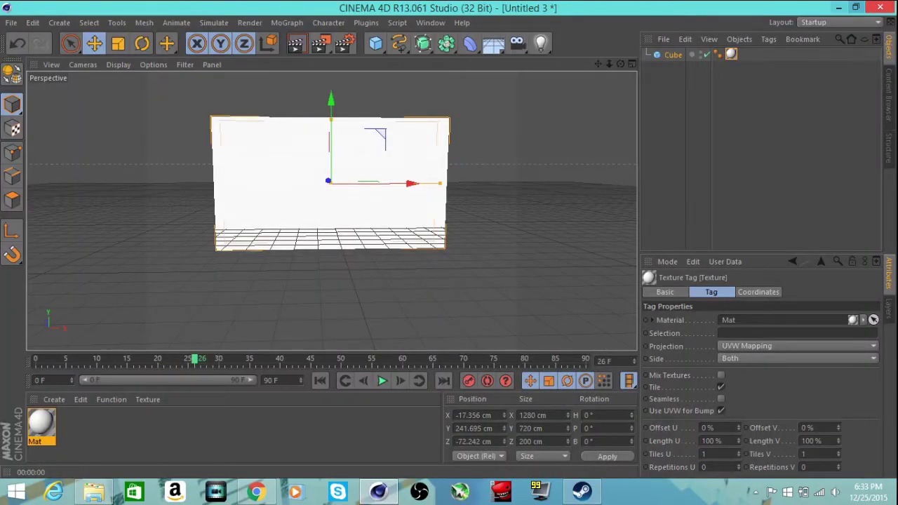
Raise the cube along the Y axis to a position of about 386 cm
mouse_move(895, 3)
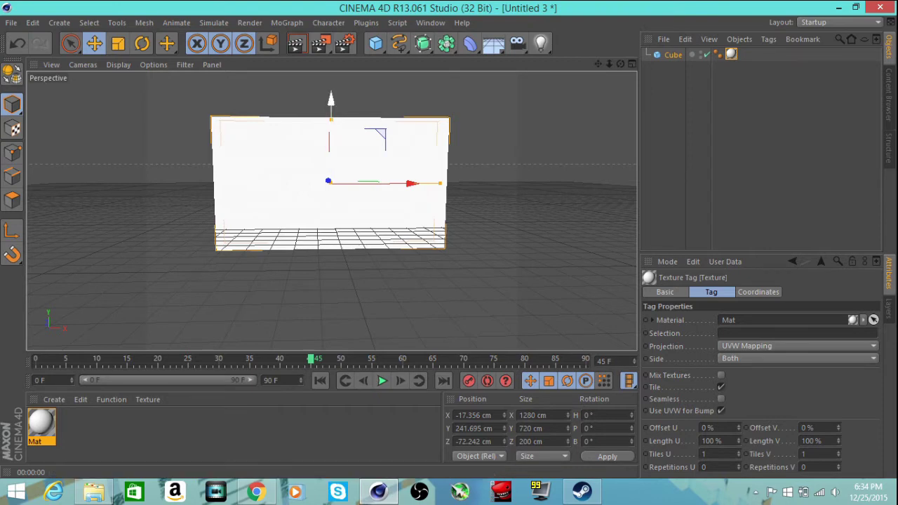
left_click_drag(331, 104, 331, 77)
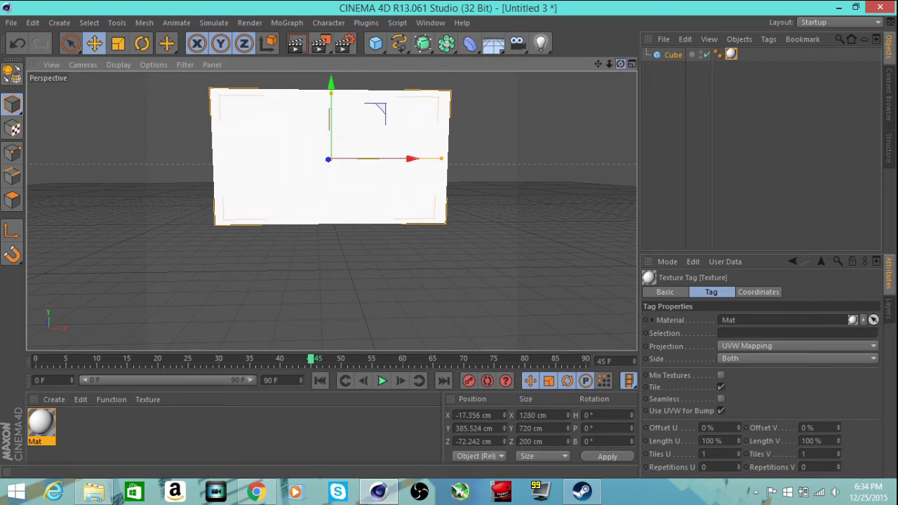
mouse_move(621, 64)
left_mouse_down()
mouse_move(562, 63)
mouse_move(605, 64)
left_mouse_up()
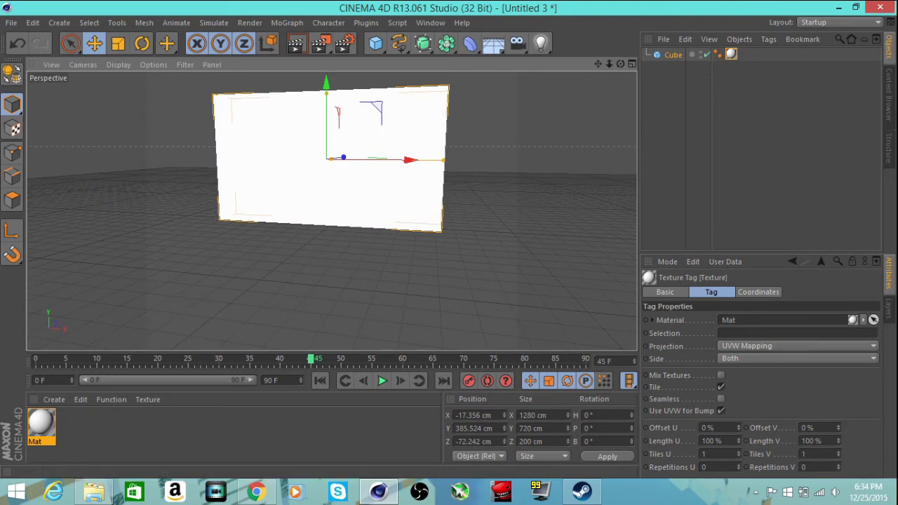
right_click(379, 491)
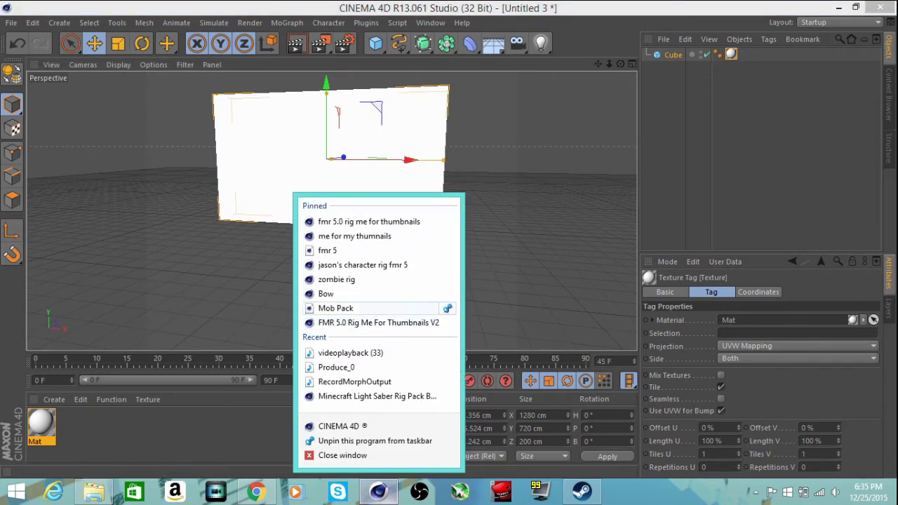
key("Escape")
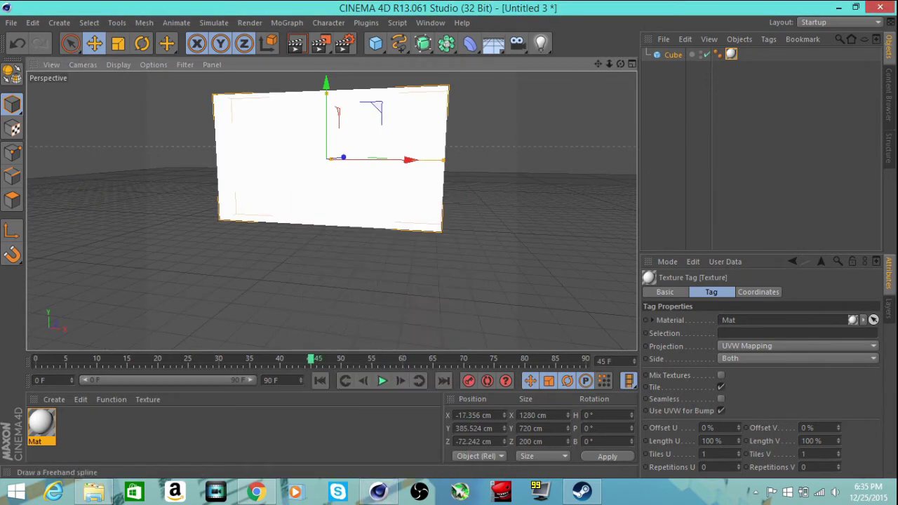
Add a Sky object and a Floor object to the scene
left_click_drag(493, 43, 539, 86)
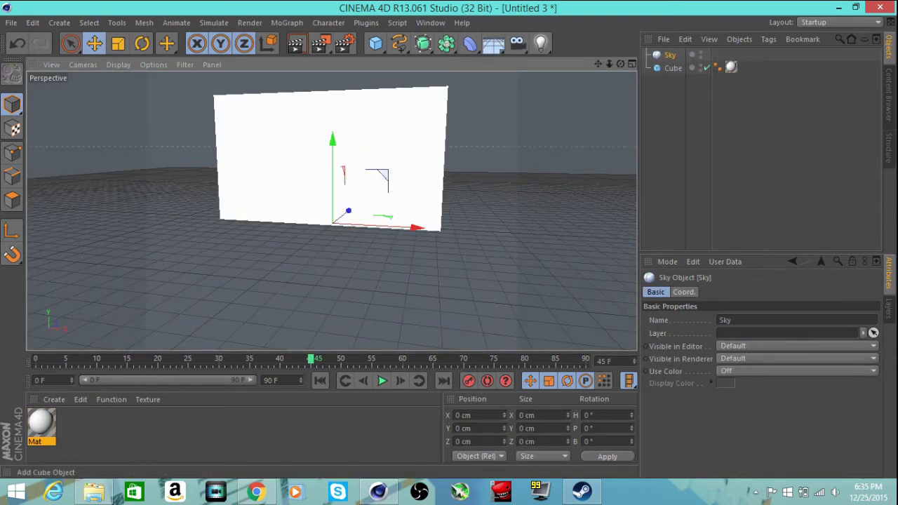
left_click_drag(493, 43, 539, 62)
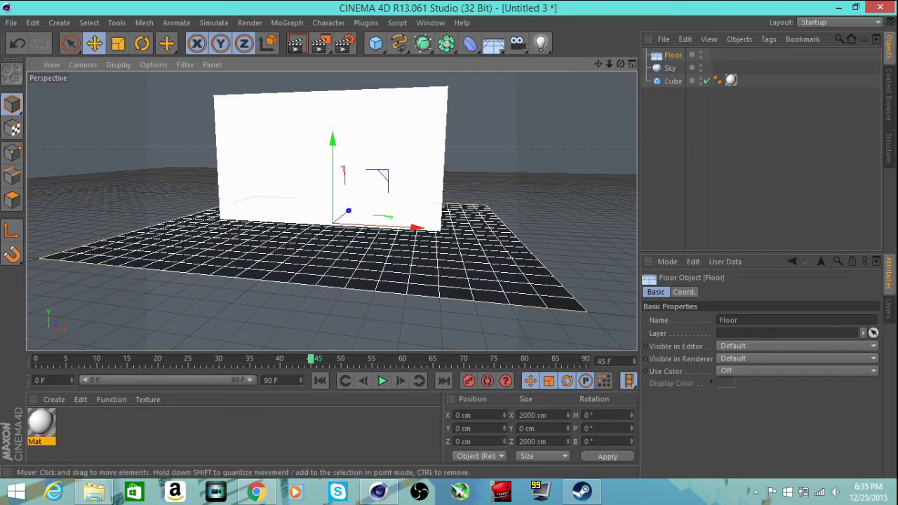
right_click(672, 55)
mouse_move(710, 47)
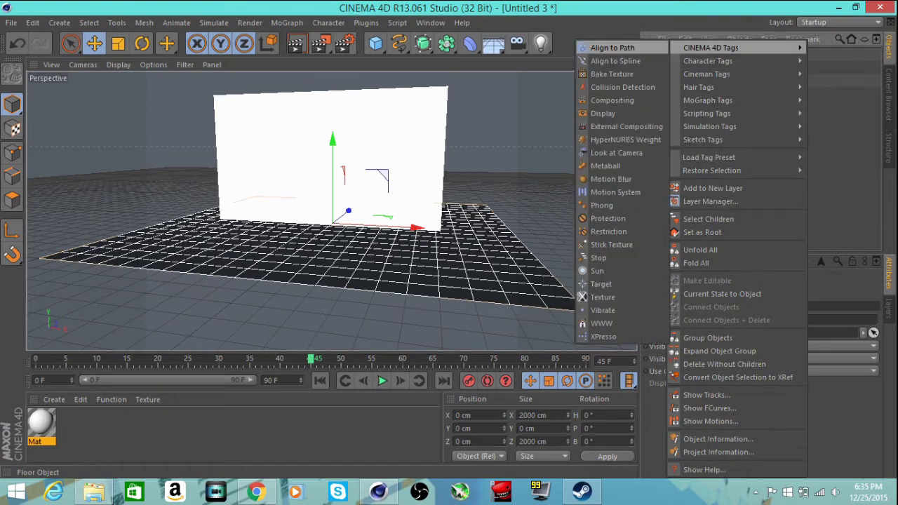
left_click(602, 113)
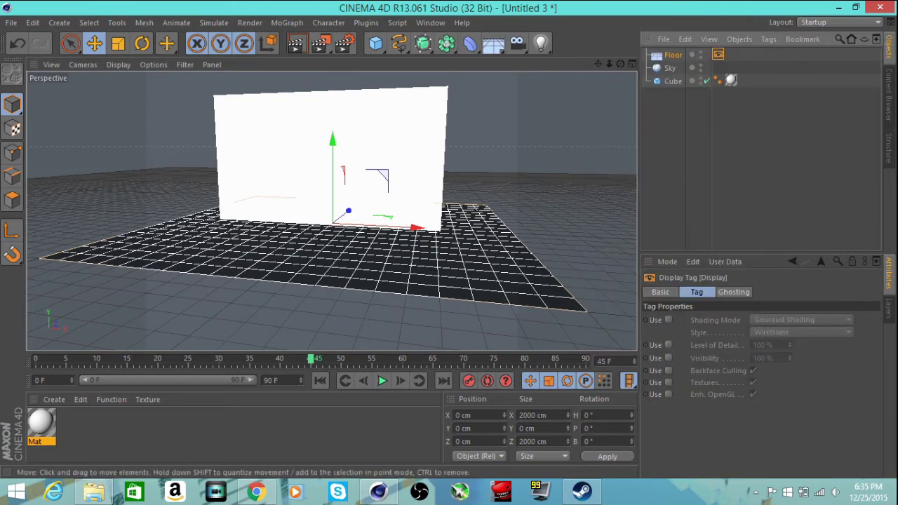
right_click(398, 151)
left_click(421, 163)
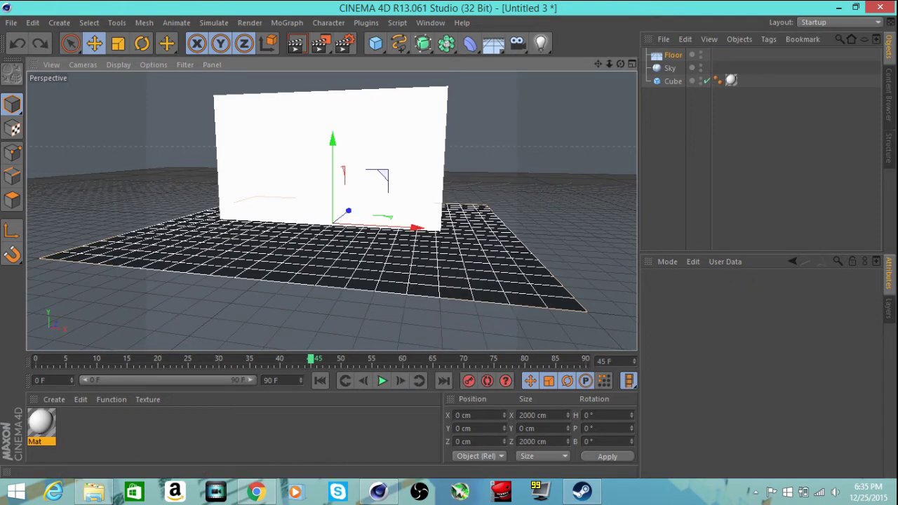
Add a Compositing tag to the floor and enable Compositing Background in it
right_click(672, 55)
mouse_move(720, 48)
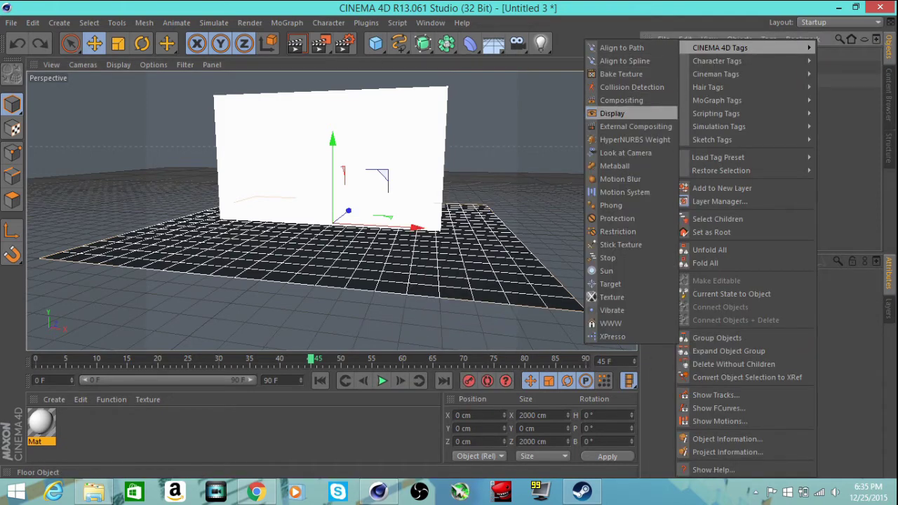
left_click(582, 157)
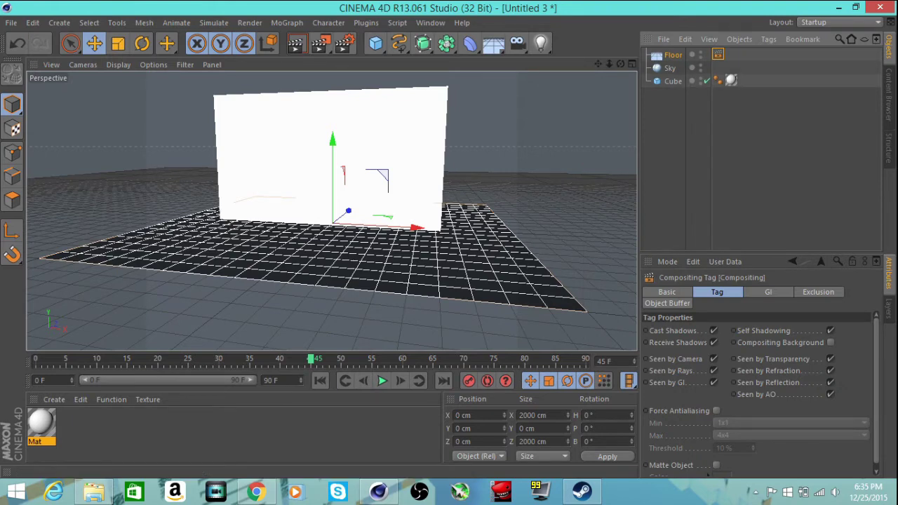
left_click(831, 342)
Render the active view at frame 45 to check the video cube together with the sky and floor
left_click(670, 68)
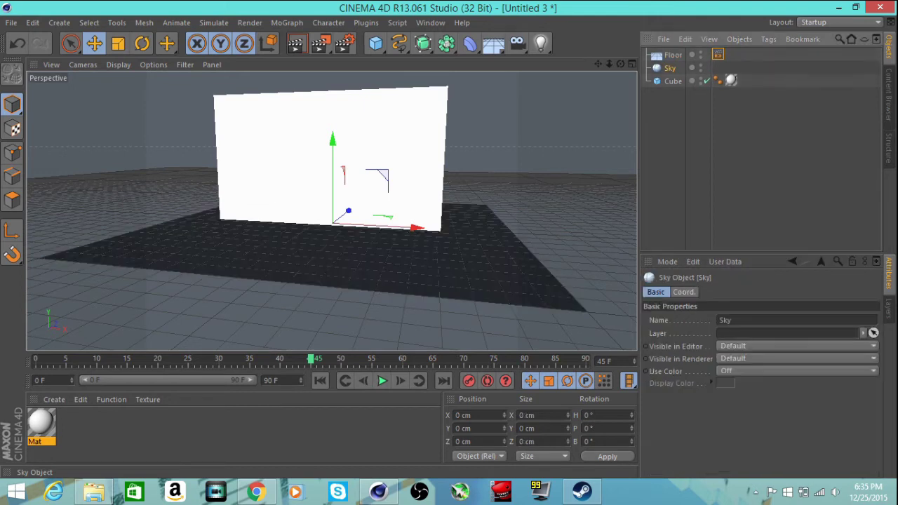
left_click(296, 43)
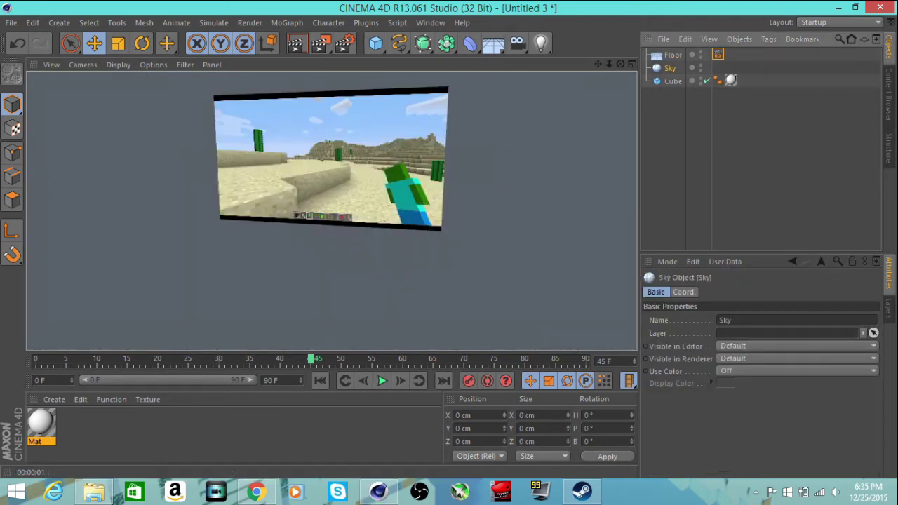
left_click(210, 434)
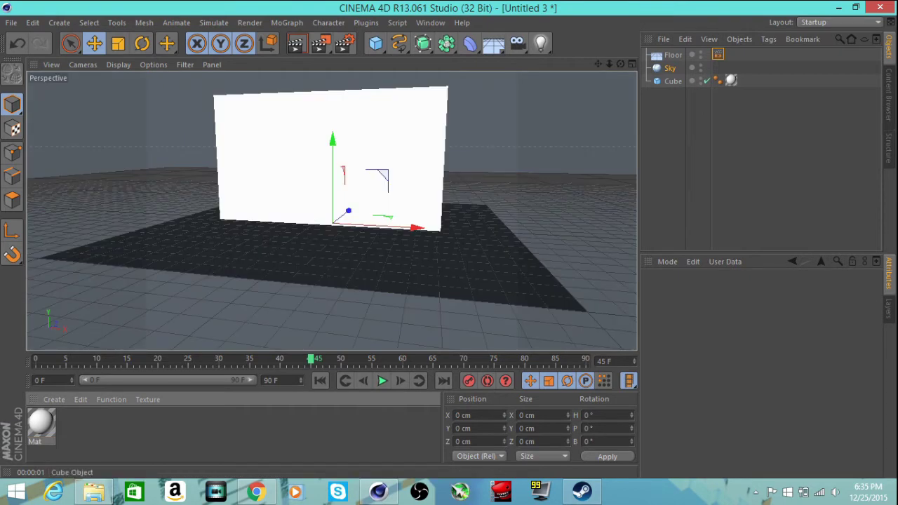
Create a new material and turn off its Specular channel
left_click(670, 68)
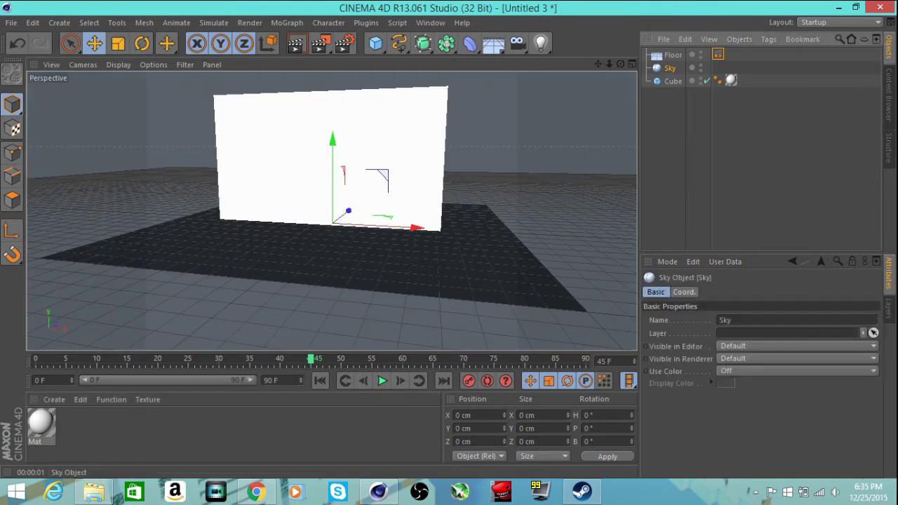
double_click(182, 434)
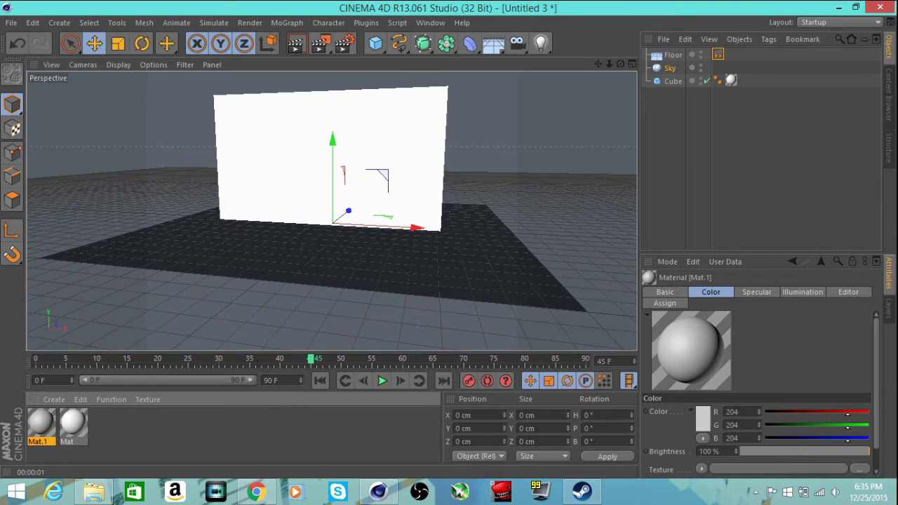
double_click(41, 423)
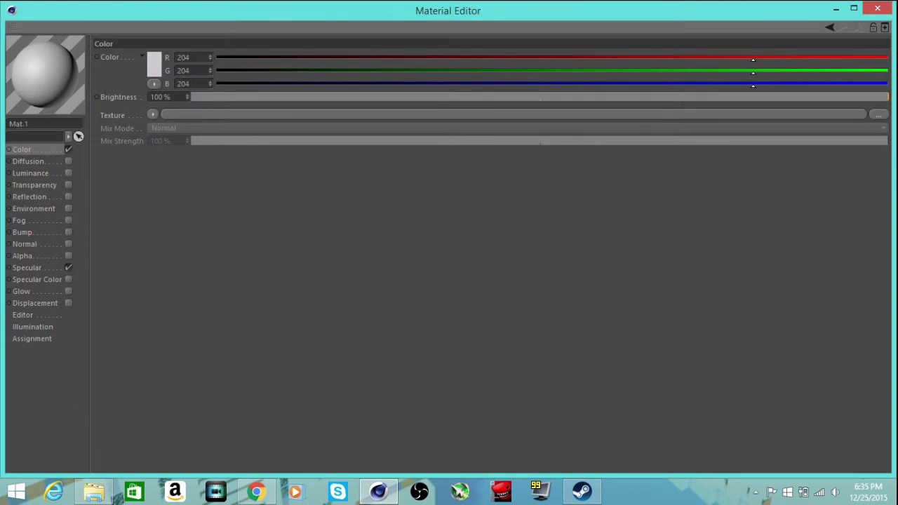
left_click(68, 268)
Set the new material's color to an off-white of RGB 239, 239, 239 and apply the material to the sky
left_click(154, 64)
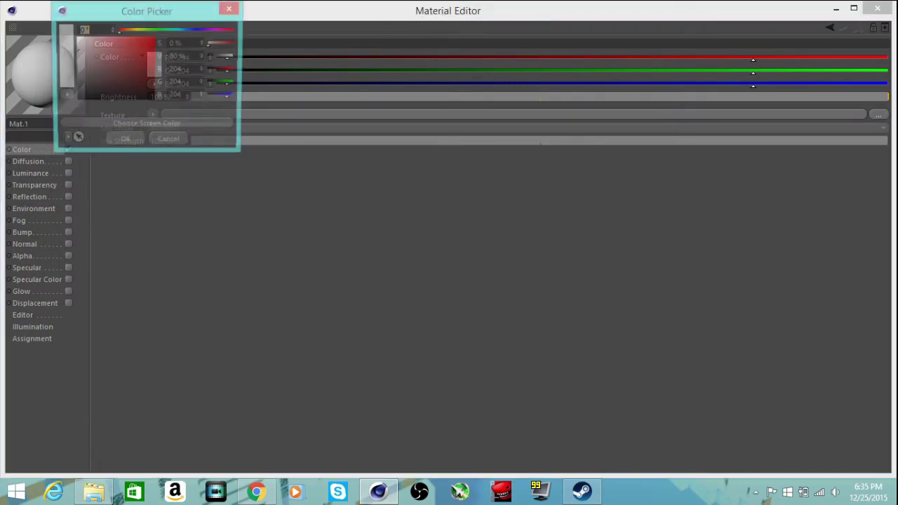
left_click(124, 142)
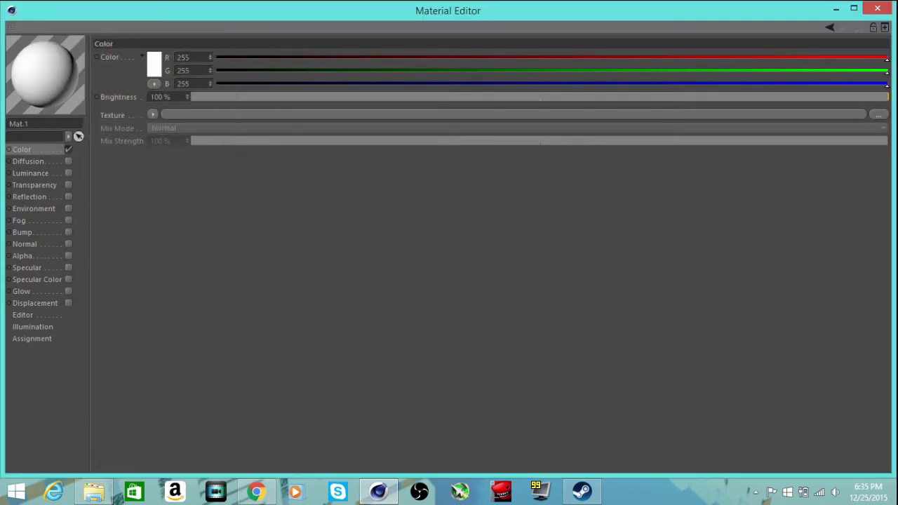
left_click(154, 63)
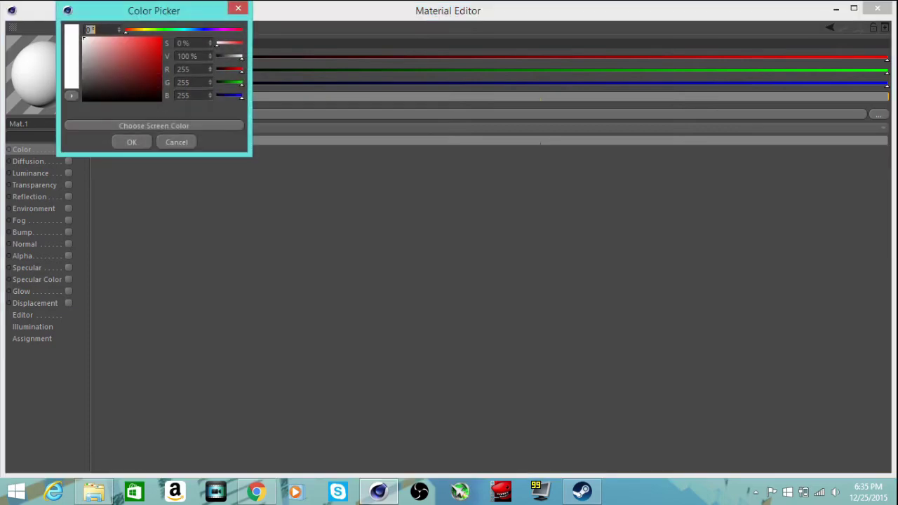
left_click(84, 41)
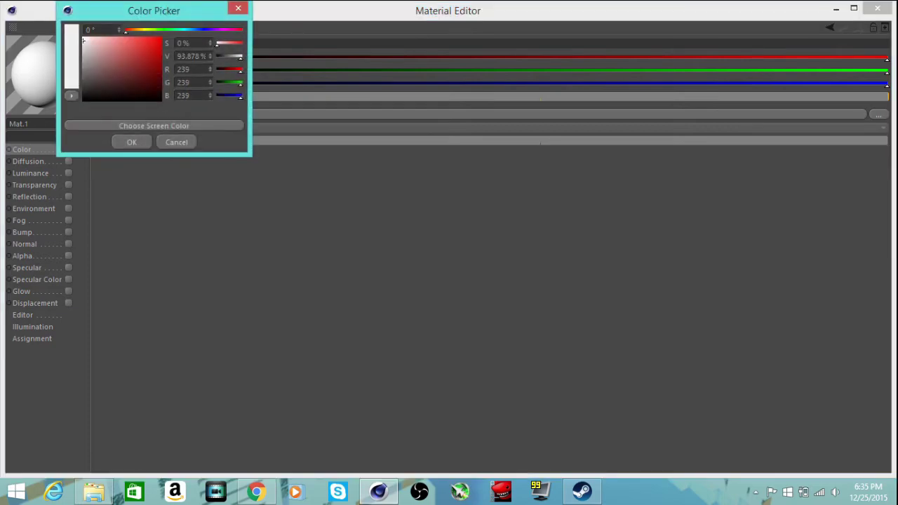
left_click(131, 142)
left_click(877, 8)
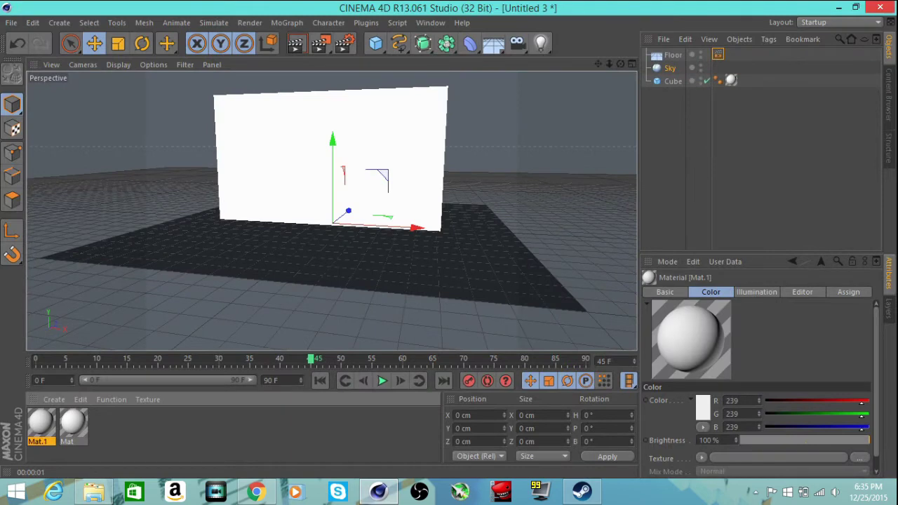
left_click_drag(718, 54, 718, 67)
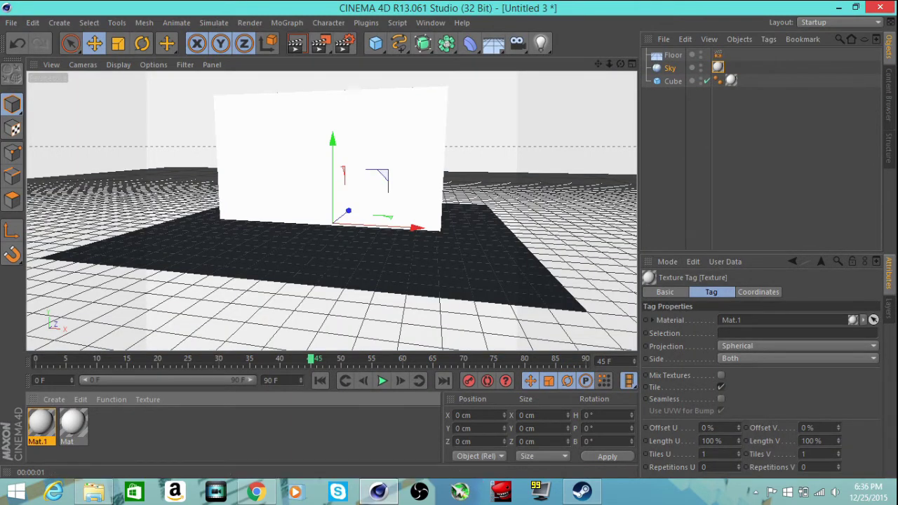
Delete the Floor object together with its Compositing tag
left_click(718, 55)
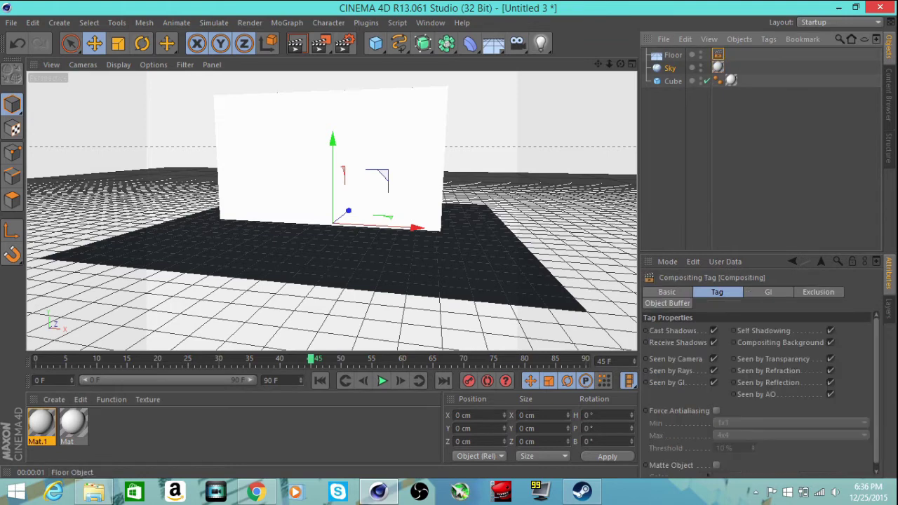
left_click(673, 55)
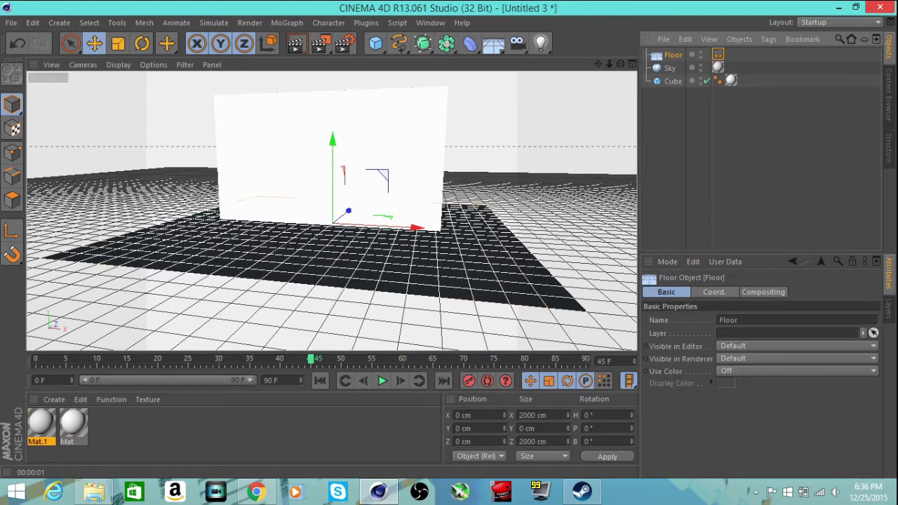
right_click(673, 54)
left_click(691, 115)
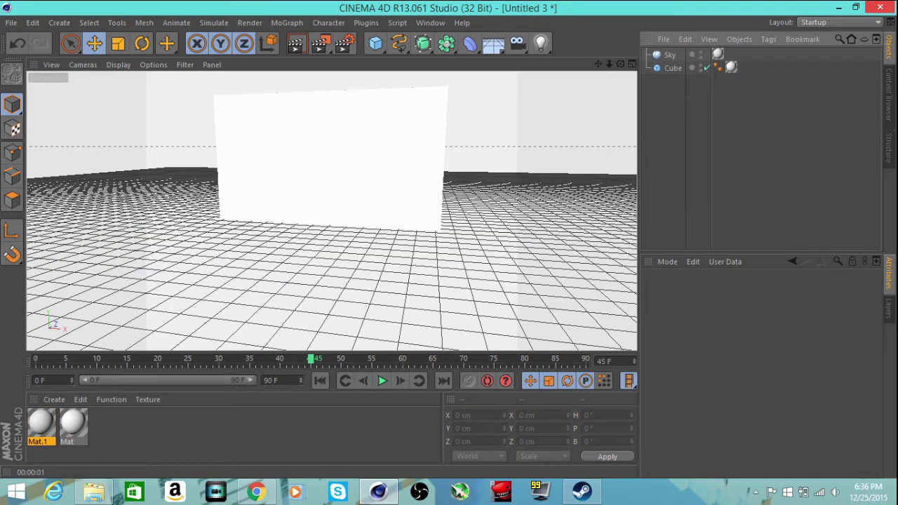
Add a Floor object with a Compositing tag that has Compositing Background enabled, and render the active view
left_click(493, 43)
left_click(543, 62)
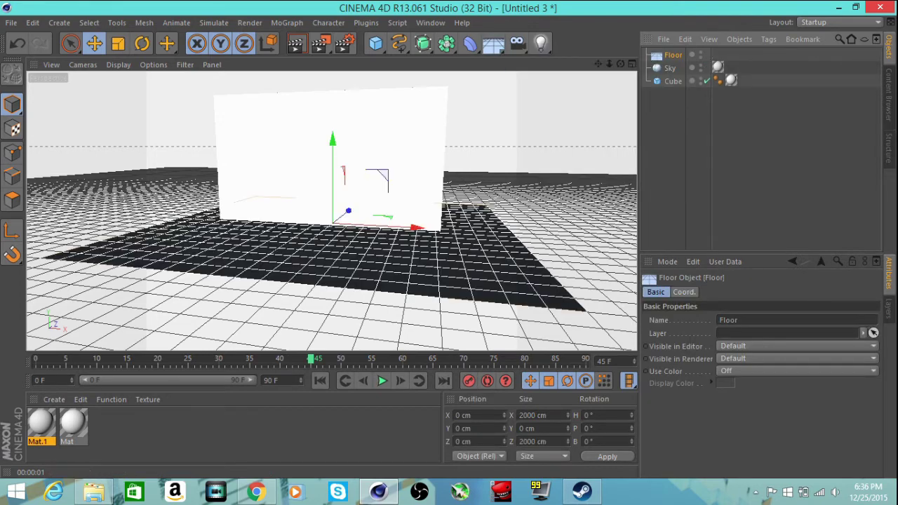
right_click(674, 55)
mouse_move(716, 48)
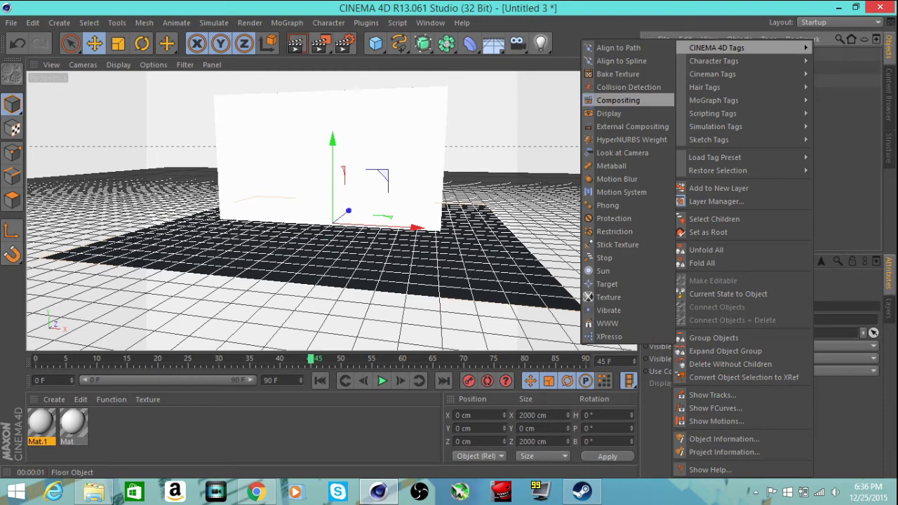
left_click(618, 100)
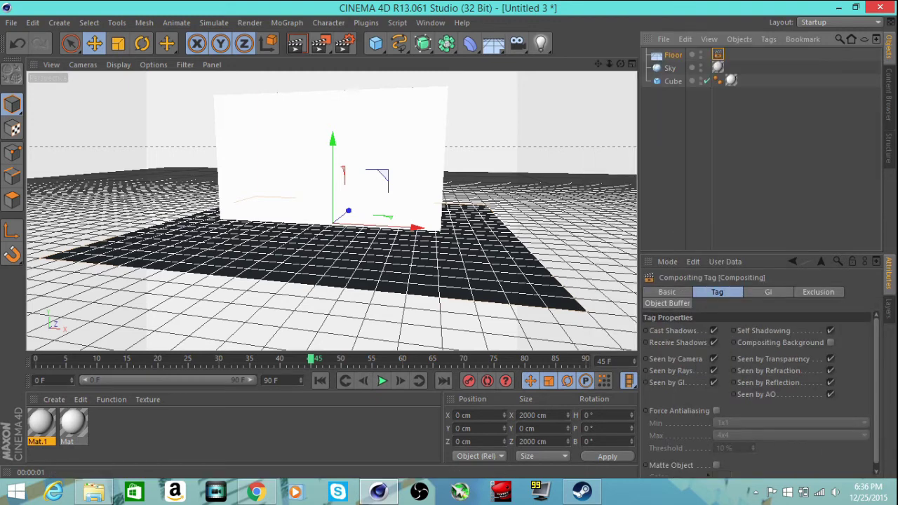
left_click(830, 342)
left_click(295, 43)
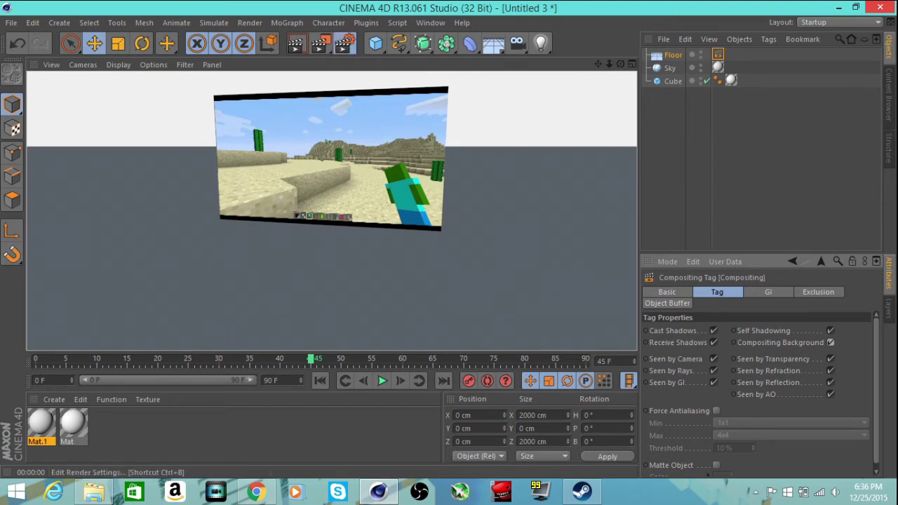
Set Anti-Aliasing to Best in the render settings
left_click(344, 43)
left_click(114, 90)
left_click(309, 56)
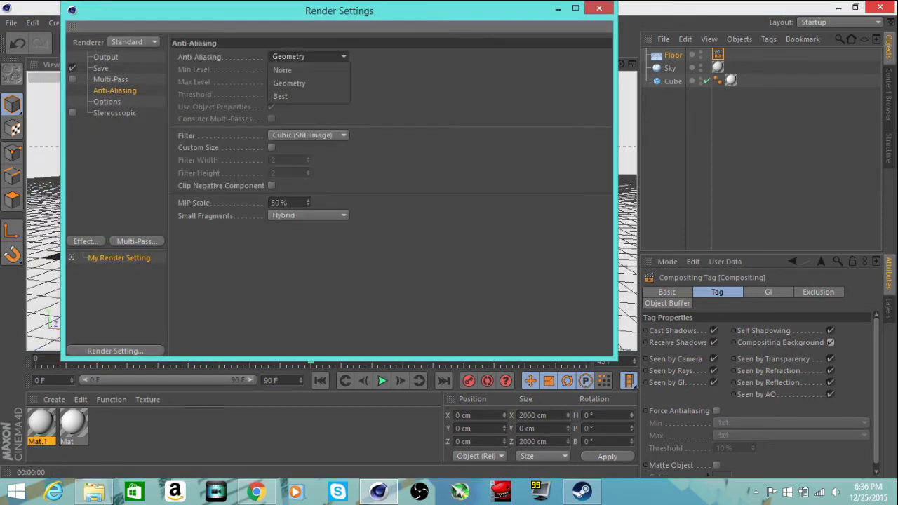
left_click(301, 95)
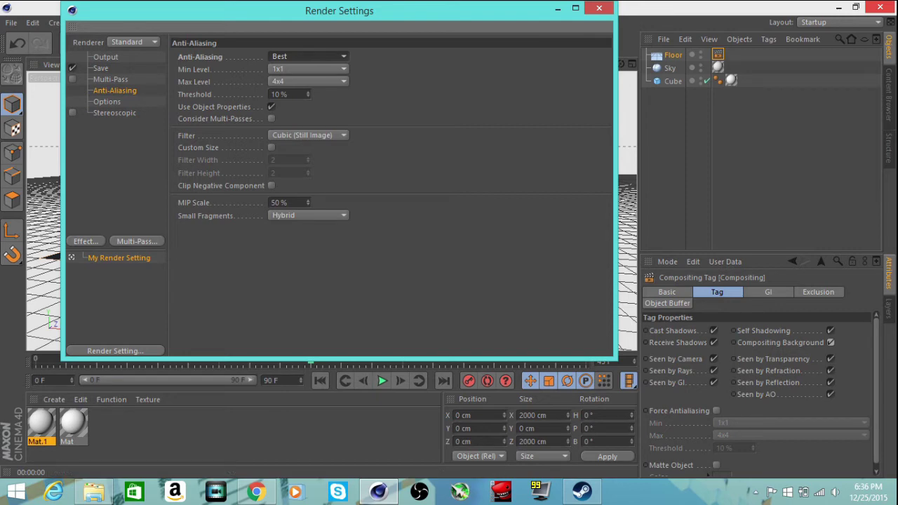
key("alt+F4")
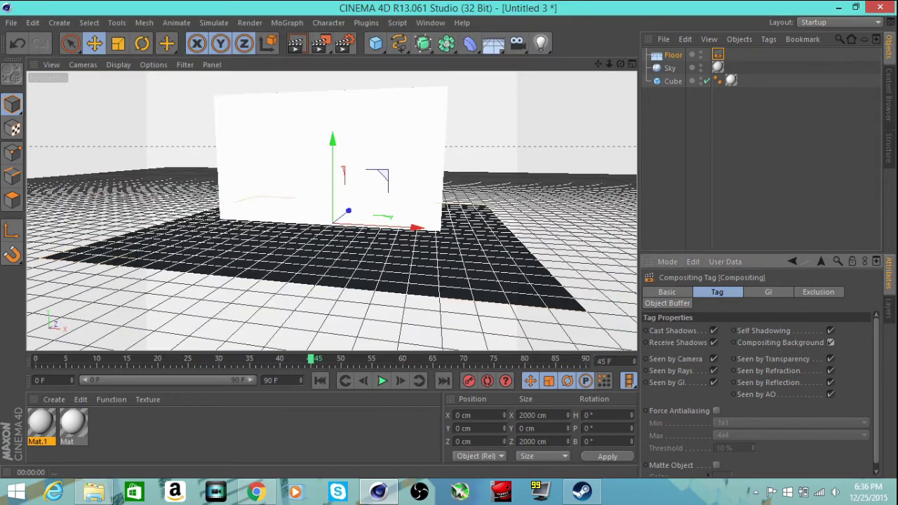
Render the active view at frame 45 to check the floor against the sky
left_click(295, 44)
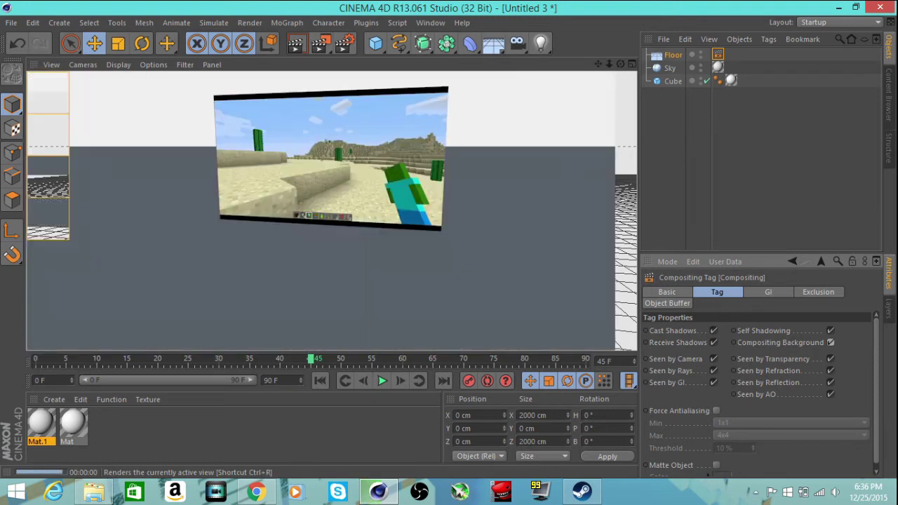
left_click(259, 433)
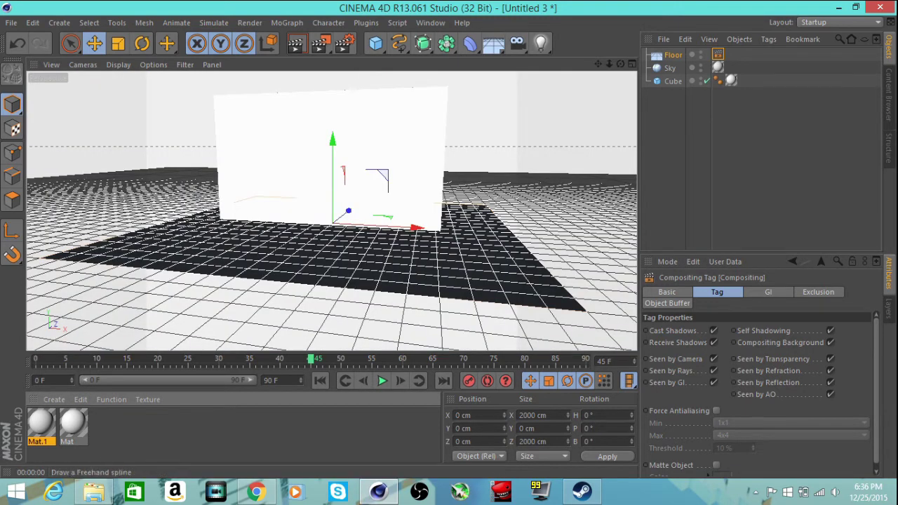
left_click(294, 43)
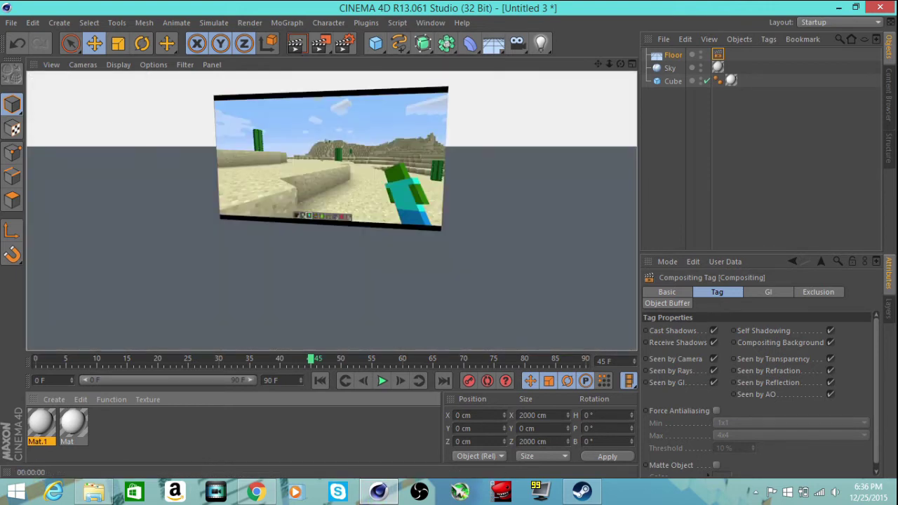
left_click(332, 211)
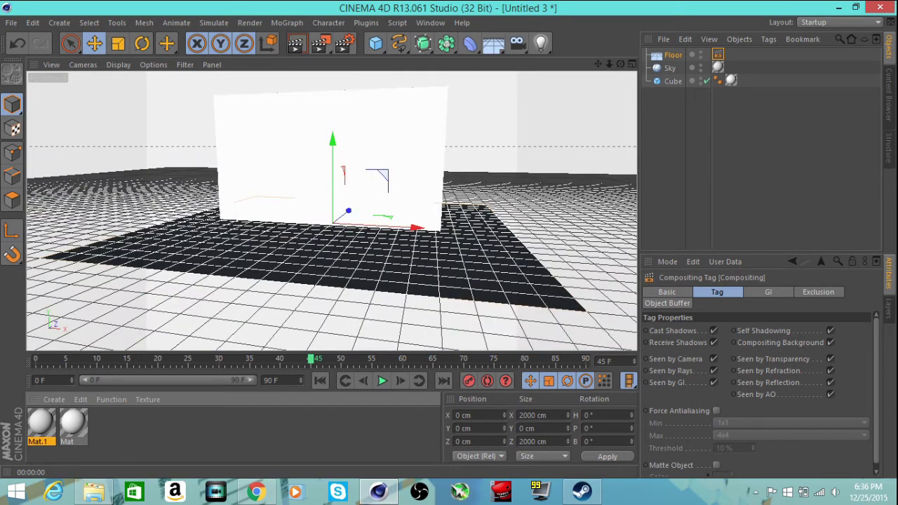
Apply the off-white material Mat.1 to the floor and check the frame with a Picture Viewer render
key("shift+r")
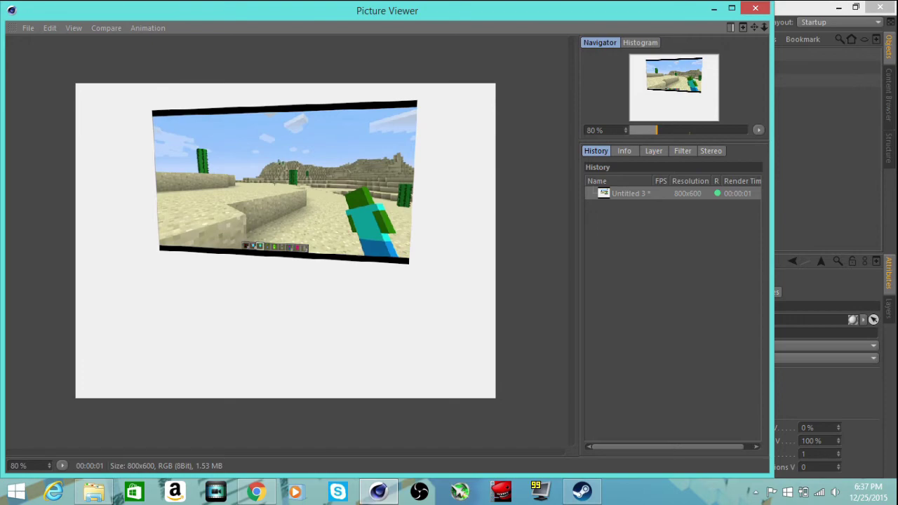
left_click(755, 8)
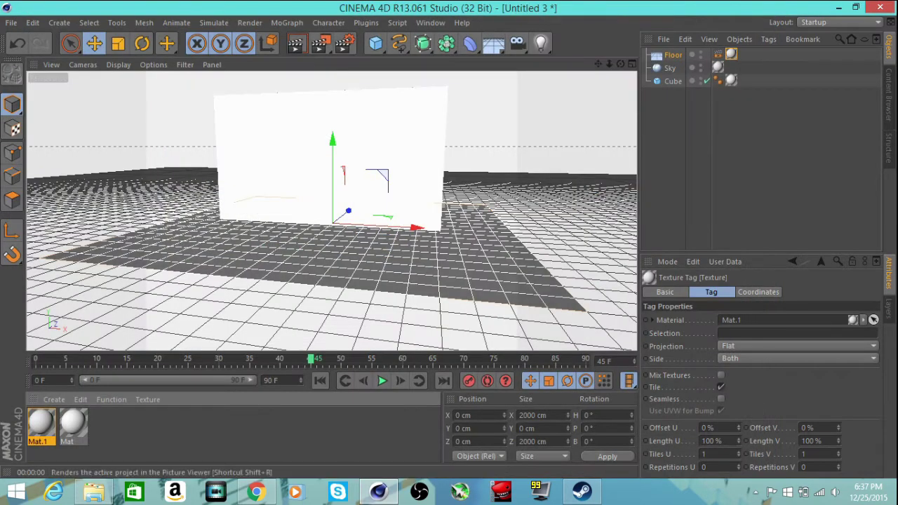
Add the Ambient Occlusion and Global Illumination effects to the render settings
left_click(344, 42)
left_click(84, 241)
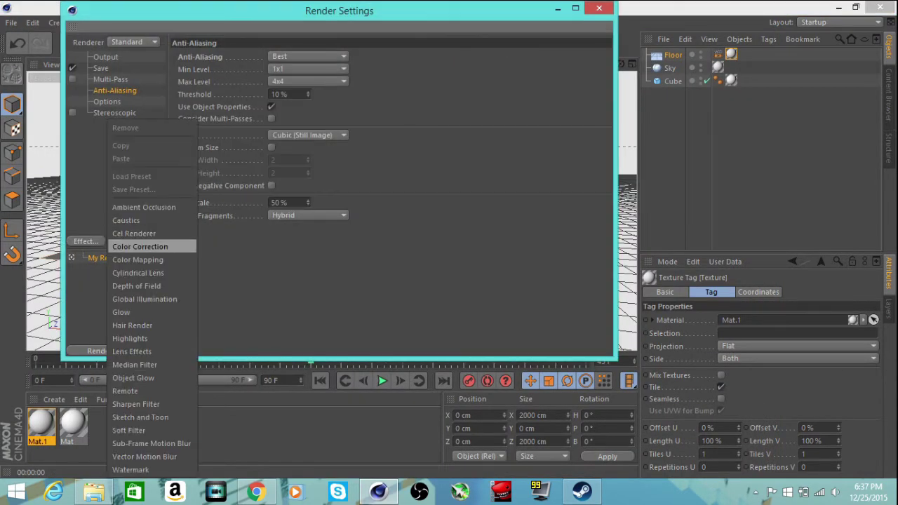
left_click(144, 207)
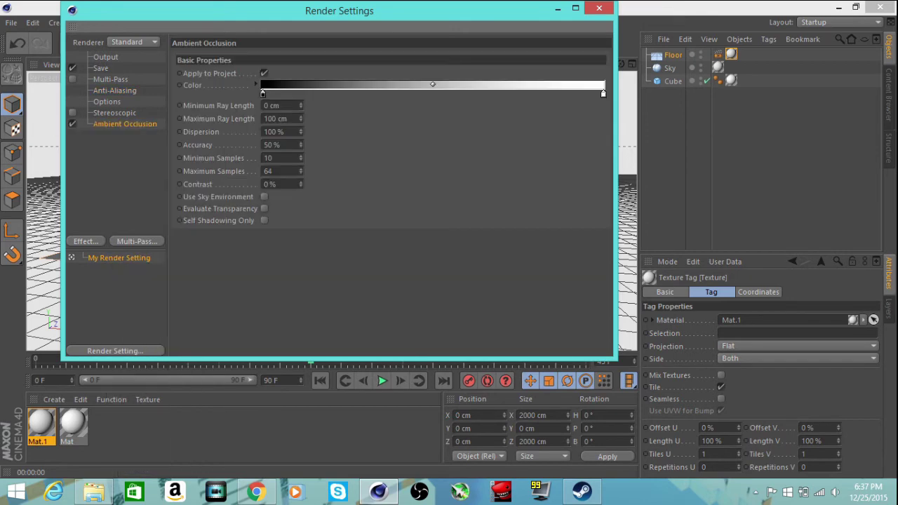
left_click(85, 241)
left_click(144, 231)
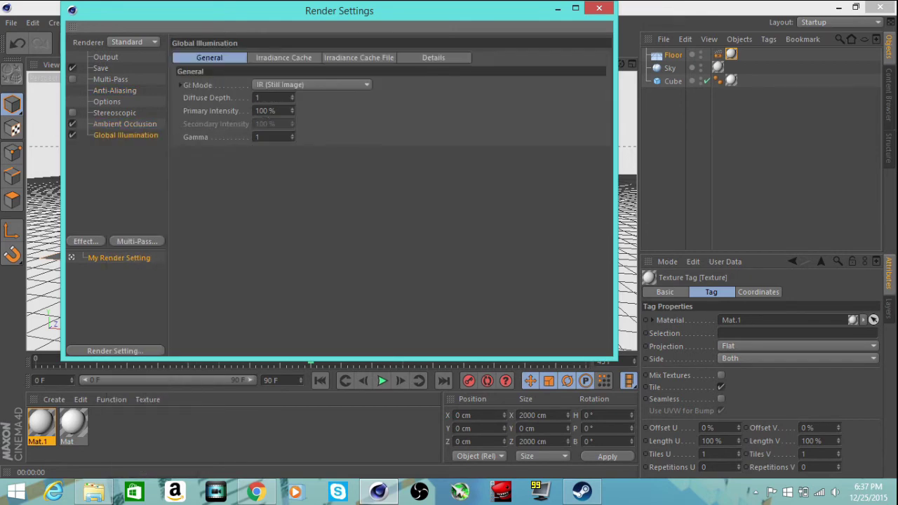
Set the Global Illumination irradiance cache to Low stochastic samples, Low record density and Weak smoothing
left_click(283, 57)
left_click(310, 85)
left_click(310, 84)
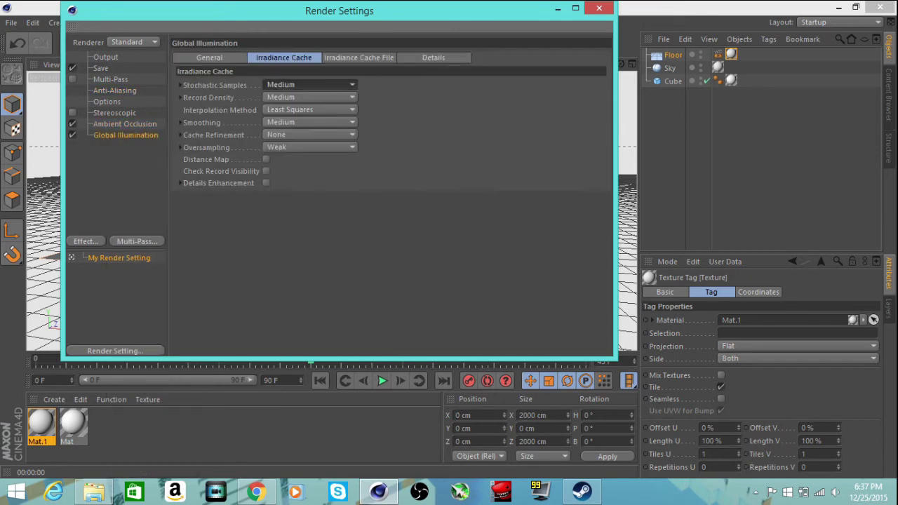
left_click(310, 84)
left_click(274, 124)
left_click(310, 97)
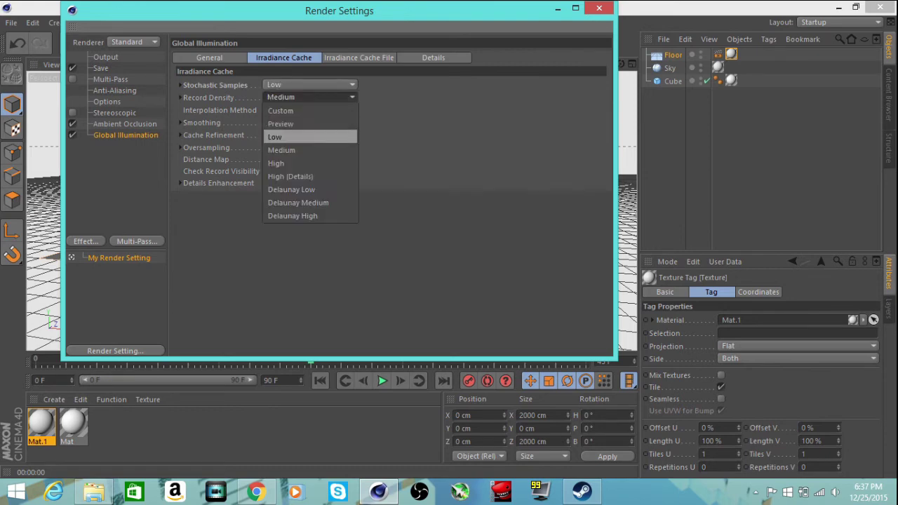
left_click(274, 137)
left_click(309, 122)
left_click(280, 162)
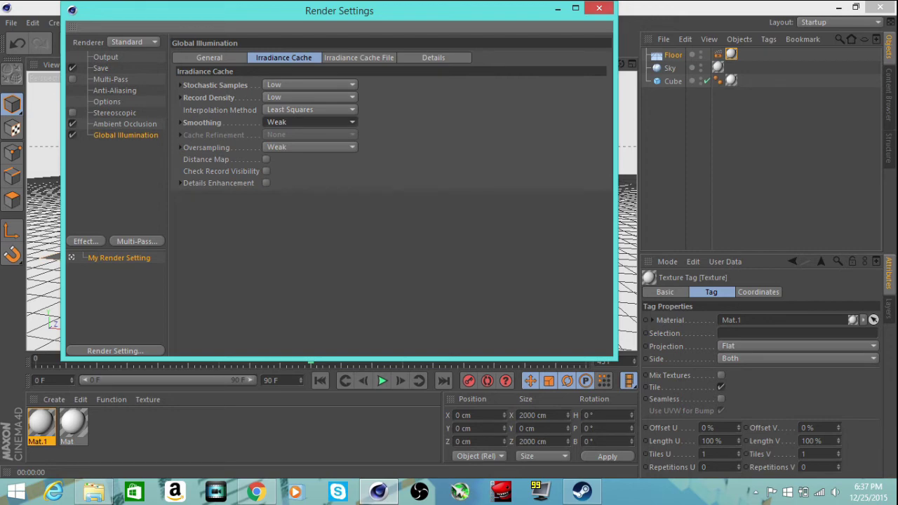
left_click(599, 7)
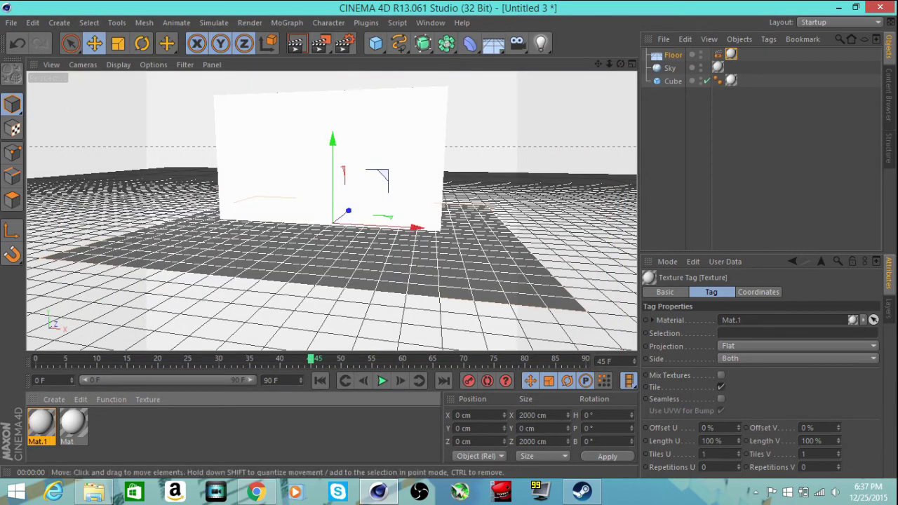
Lower the cube onto the floor to a Y position of about 360 cm, checking with renders of the active view
left_click(295, 43)
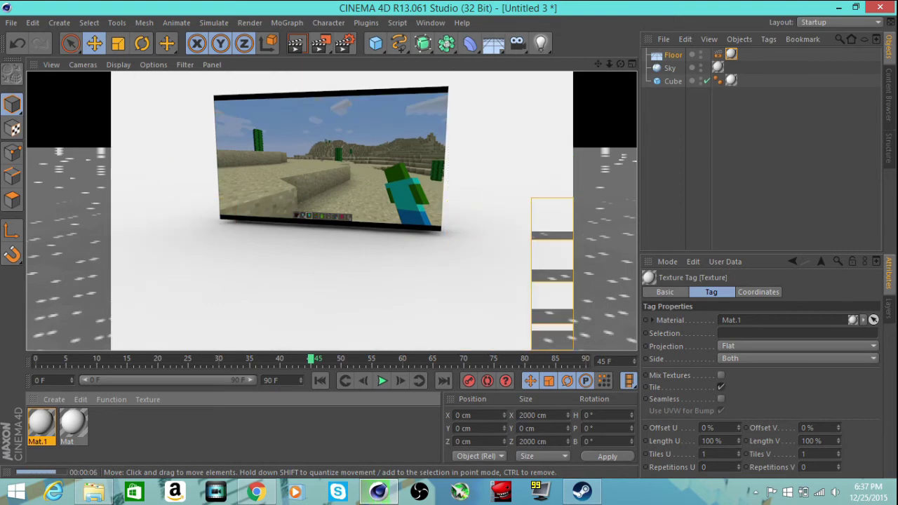
left_click(319, 176)
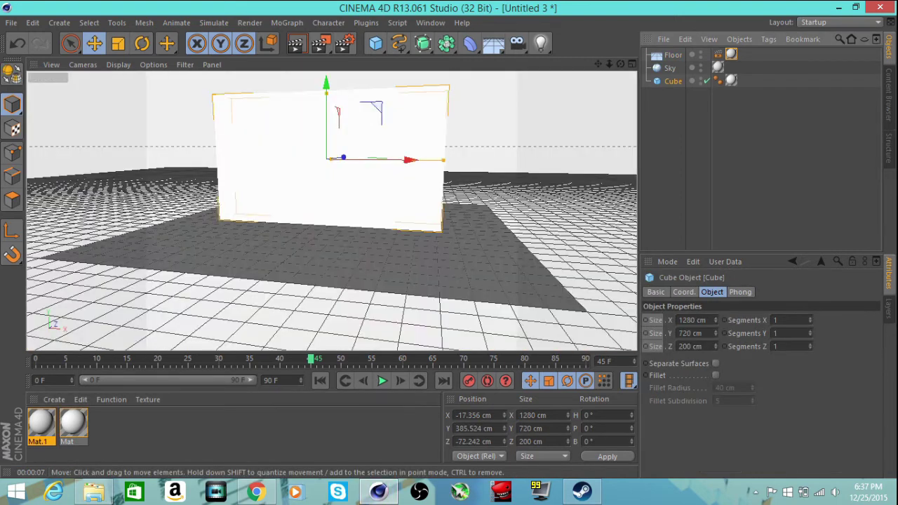
left_click_drag(320, 175, 323, 174)
key("ctrl+r")
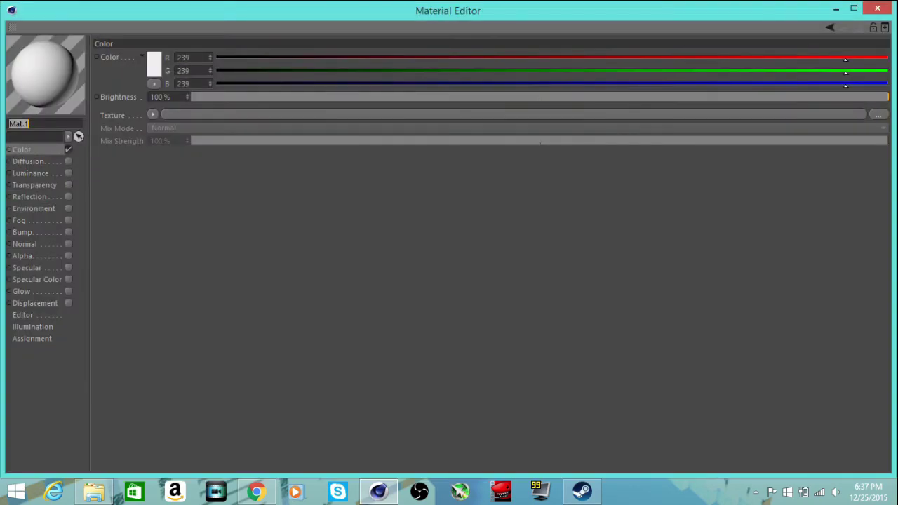
Enable the Reflection channel of the off-white material Mat.1 with a brightness of 8%
left_click(29, 197)
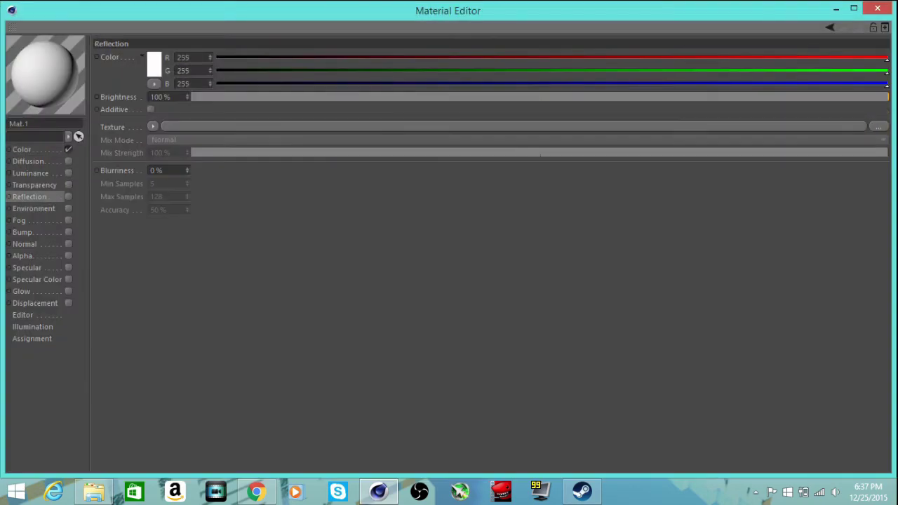
left_click(68, 196)
left_click_drag(887, 97, 247, 97)
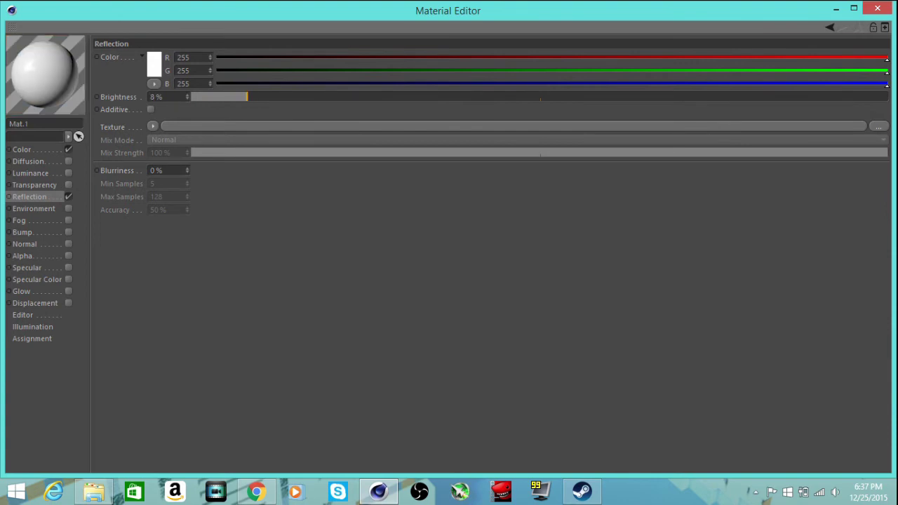
left_click(878, 8)
Set the reflection brightness of Mat.1 to 47% and render the active view to check the floor reflection
left_click_drag(247, 97, 520, 97)
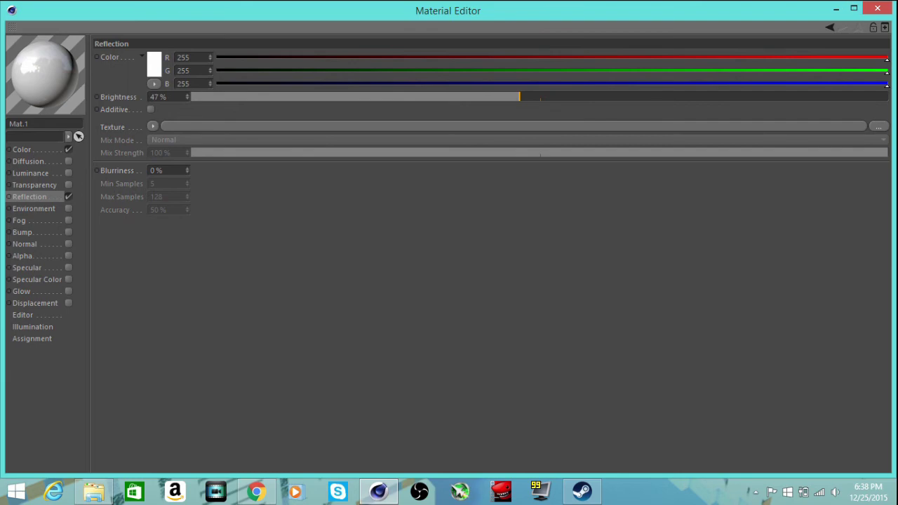
left_click(878, 9)
left_click(296, 43)
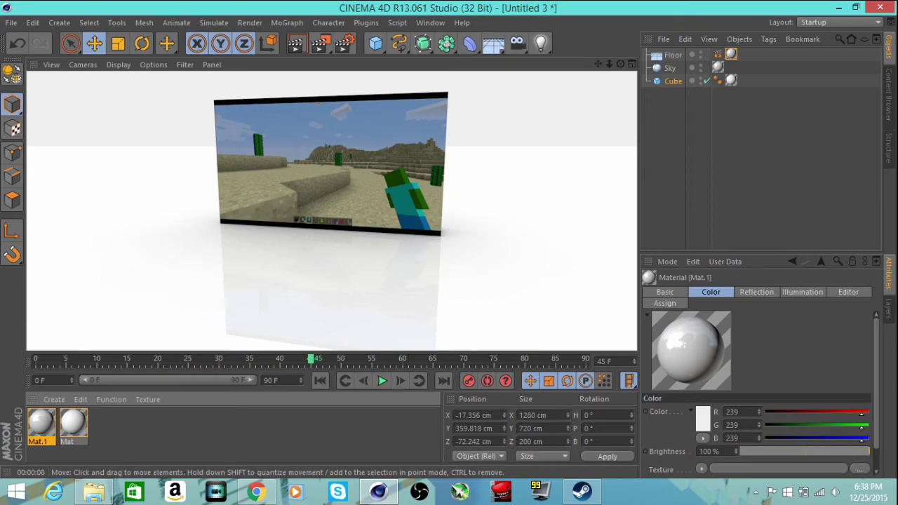
mouse_move(309, 211)
left_mouse_down("alt")
mouse_move(340, 210)
mouse_move(321, 210)
left_mouse_up("alt")
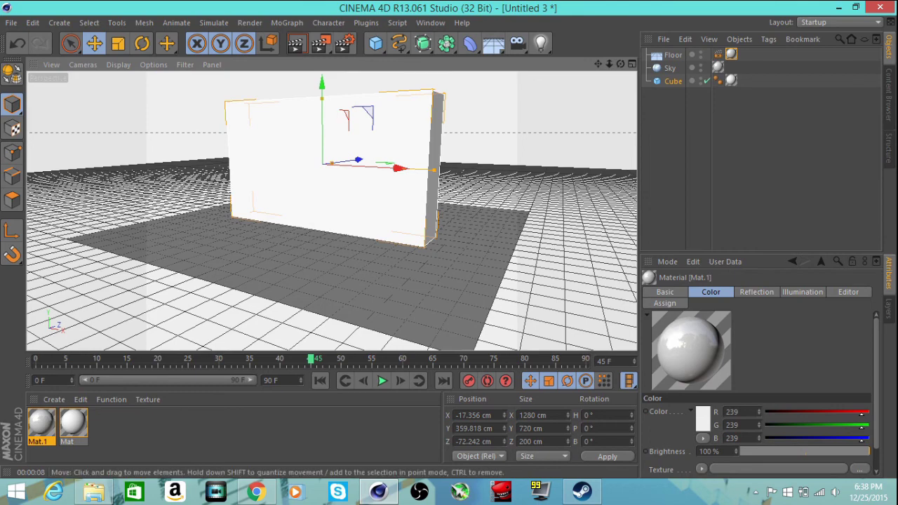
left_click_drag(331, 210, 393, 253, "alt")
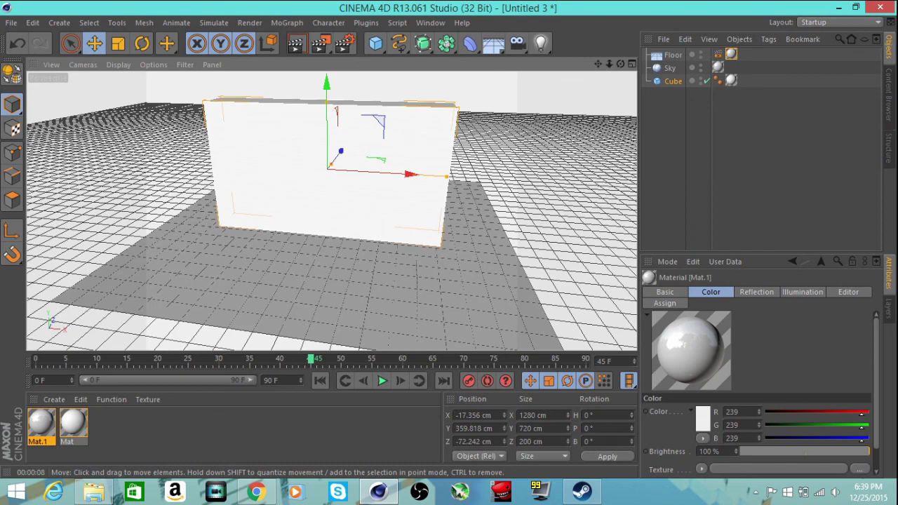
left_click_drag(308, 210, 340, 192, "alt")
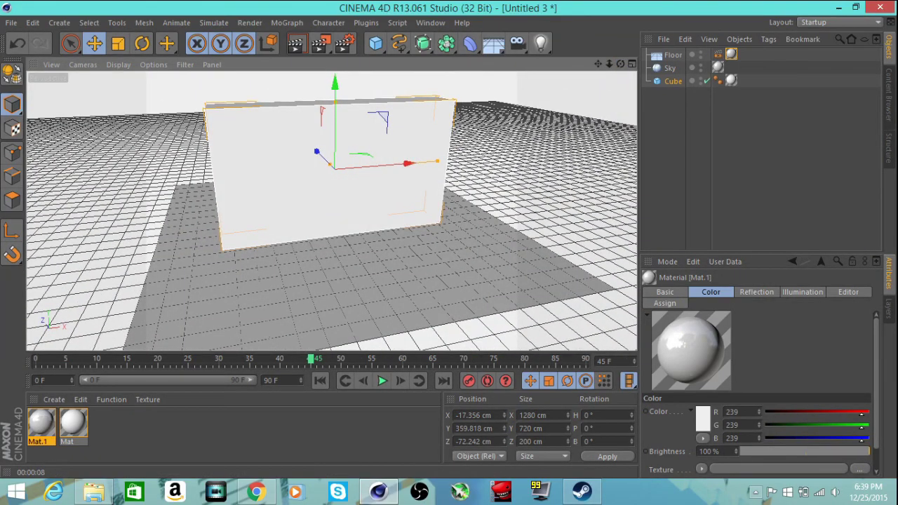
left_click(755, 492)
right_click(723, 423)
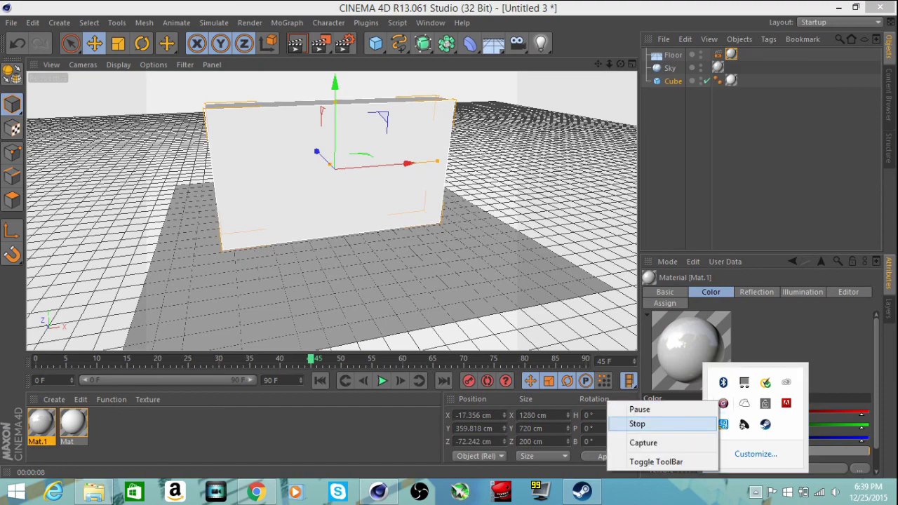